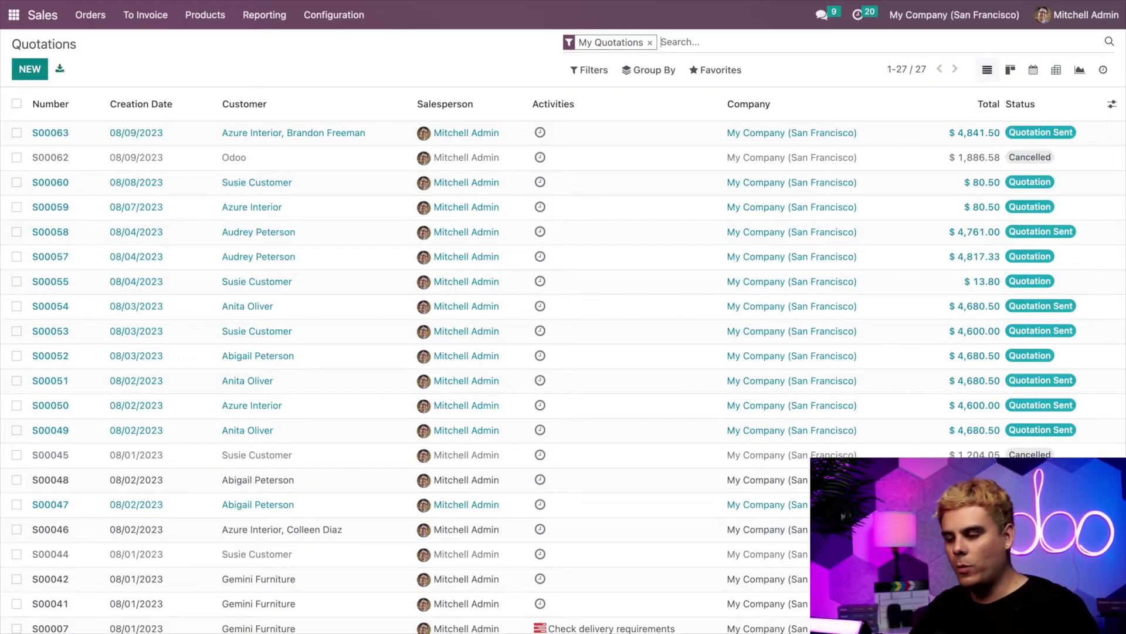
- Open the Sales settings and check the Quotation Templates and Quotation Builder options
click(340, 15)
click(329, 42)
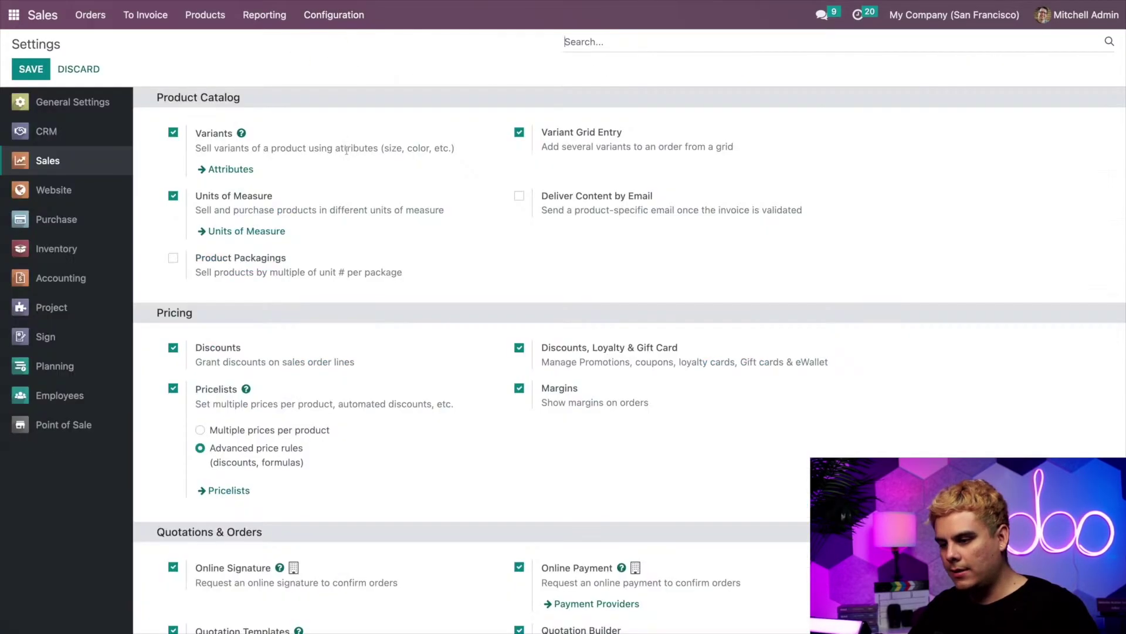
scroll(377, 315, down, 7)
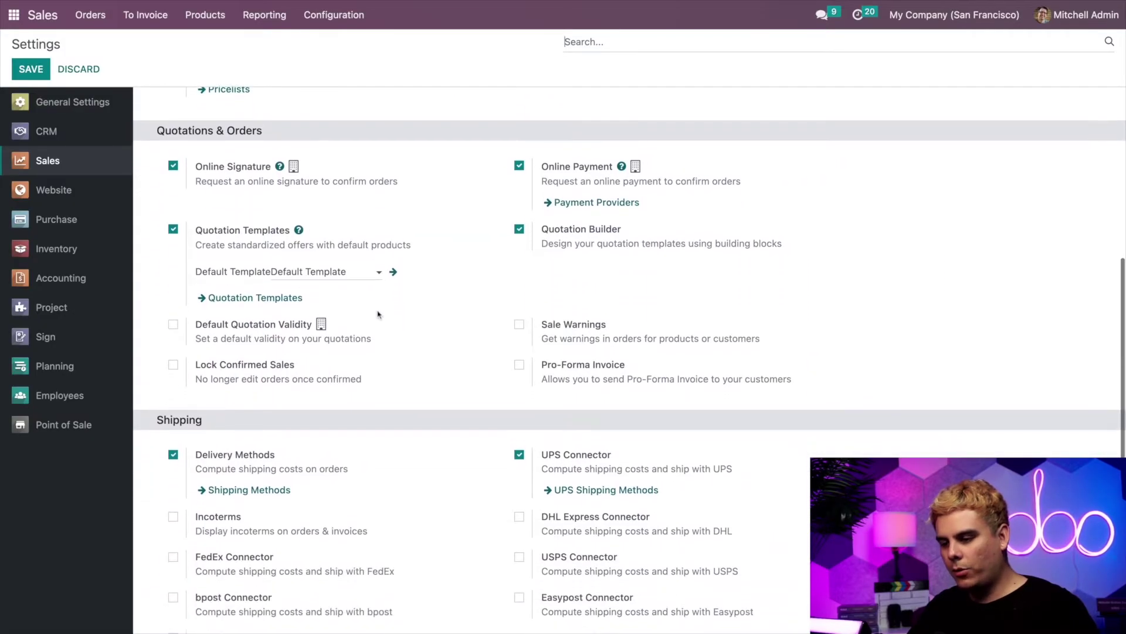
click(254, 118)
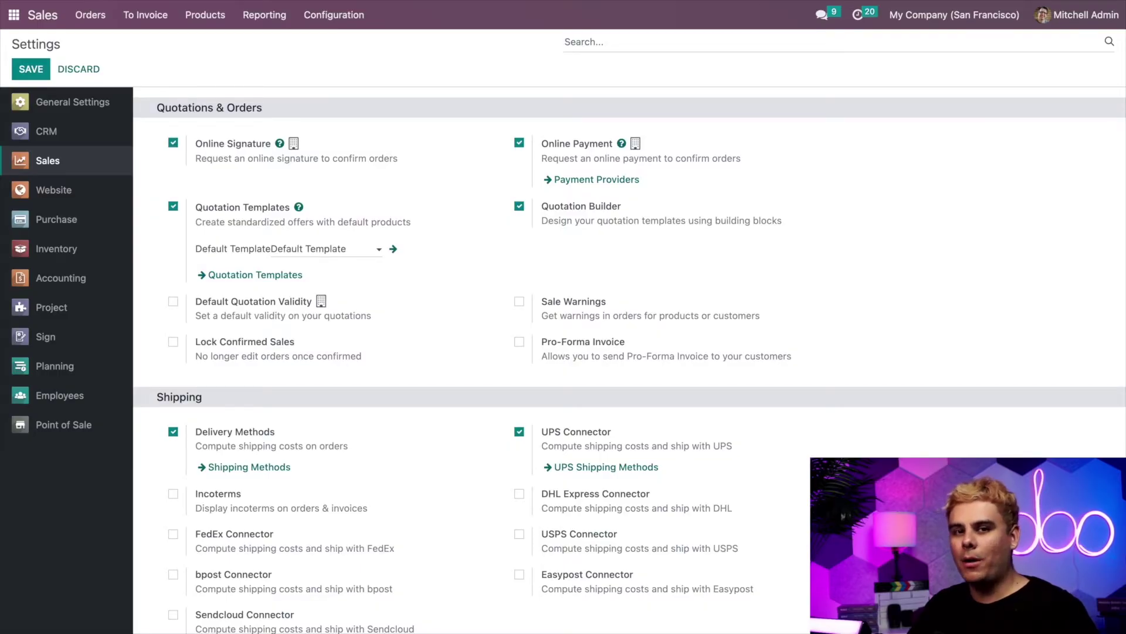
- From the Quotation Templates list, create a new template named 'Conference Room Table'
click(348, 28)
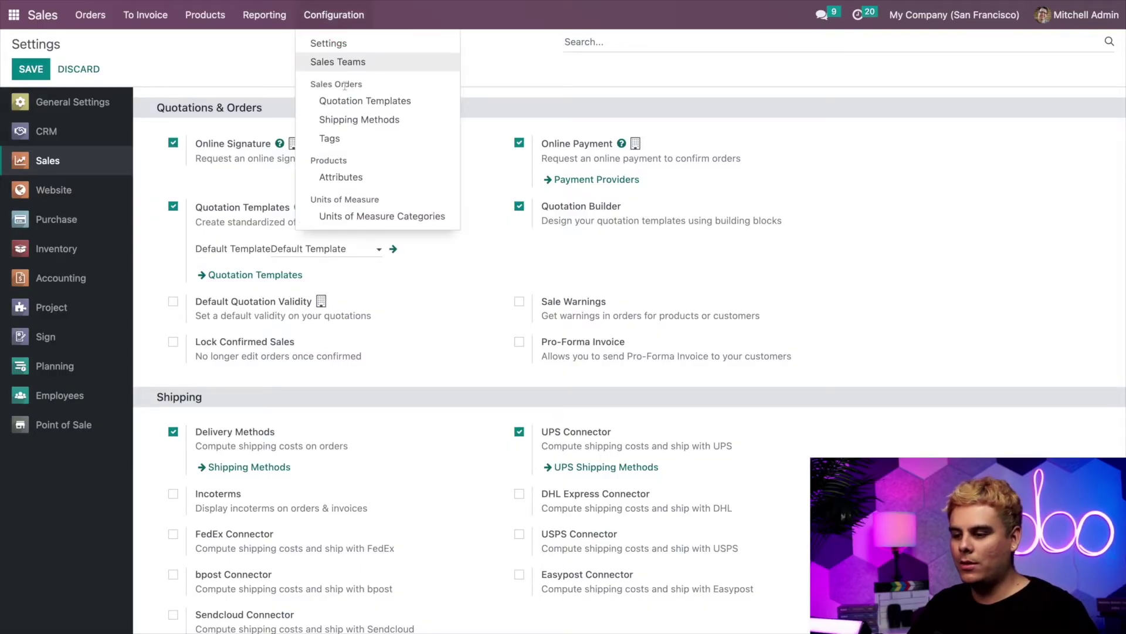
click(510, 113)
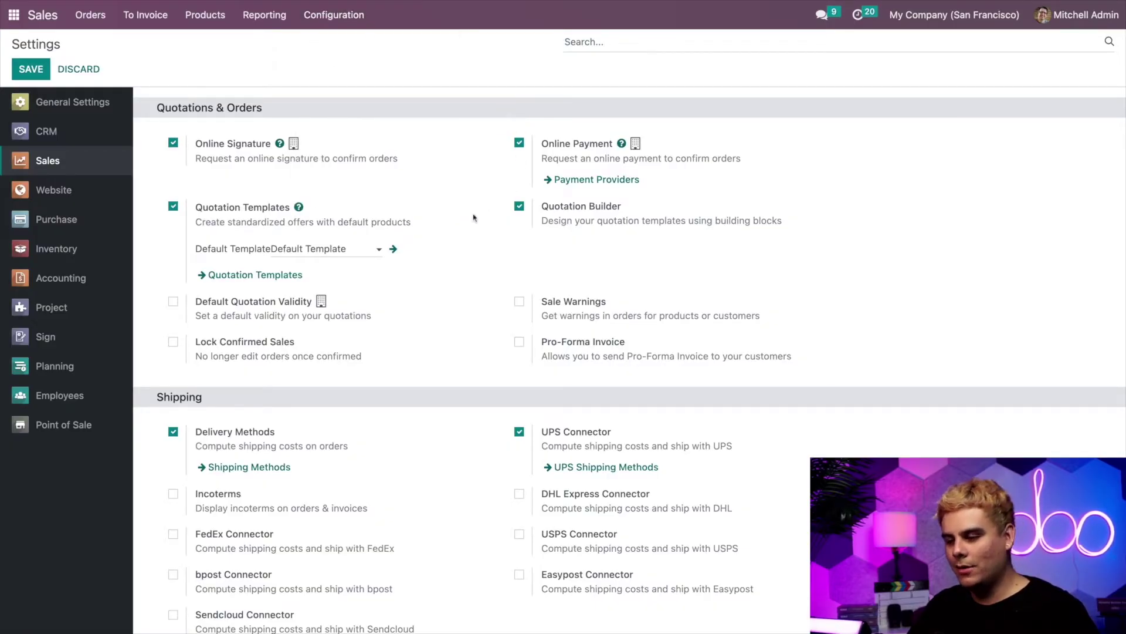
click(260, 277)
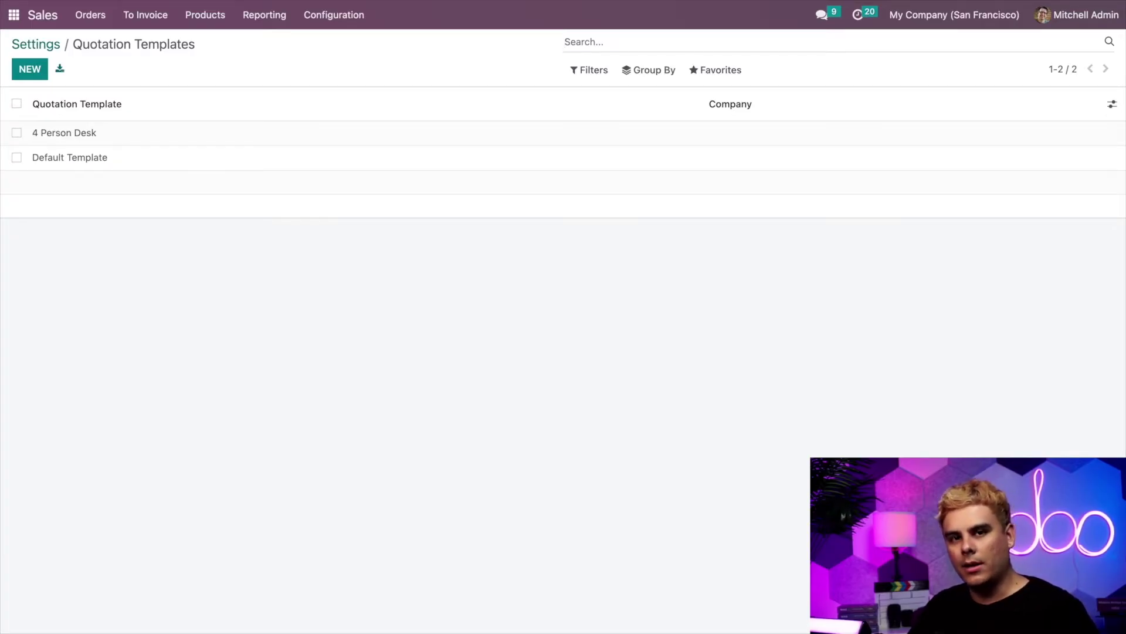
click(30, 69)
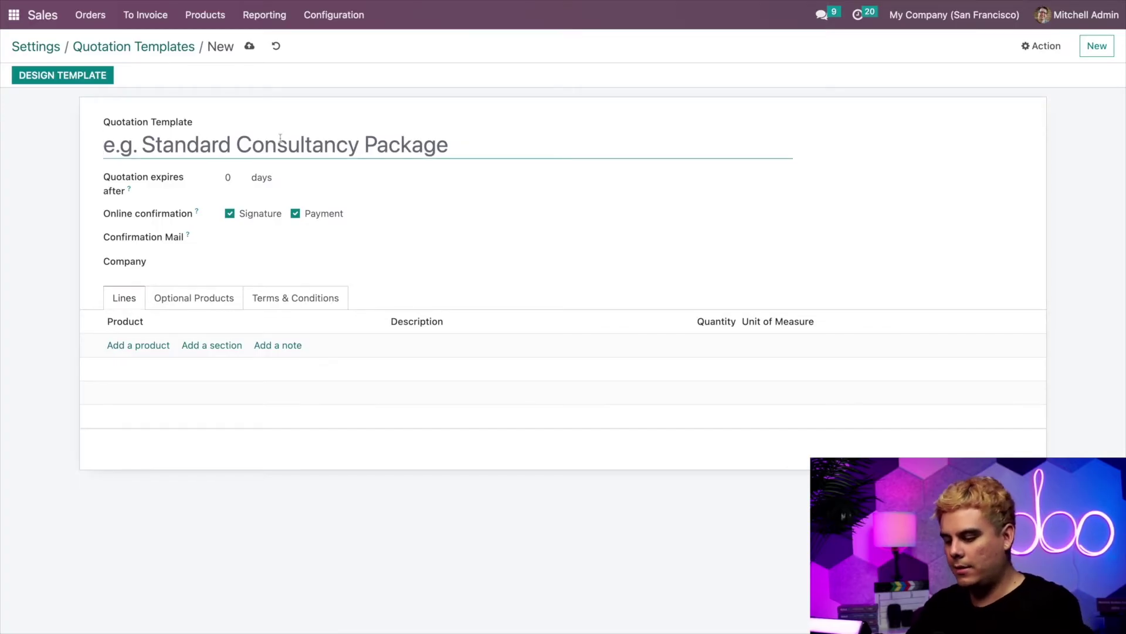
text(Conference Room Table)
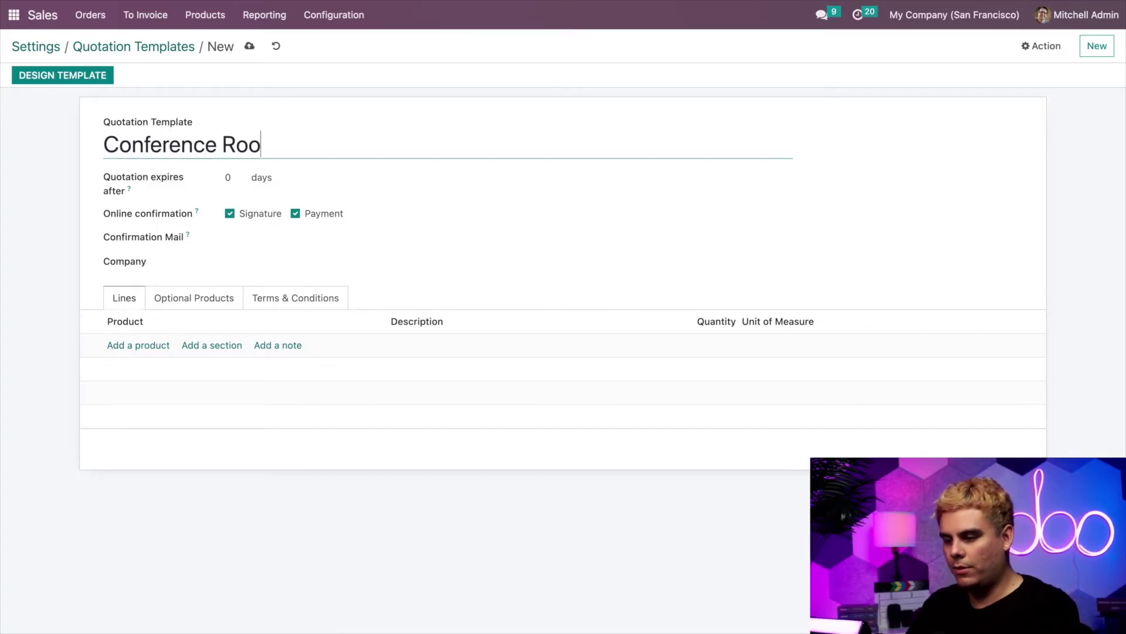
click(504, 213)
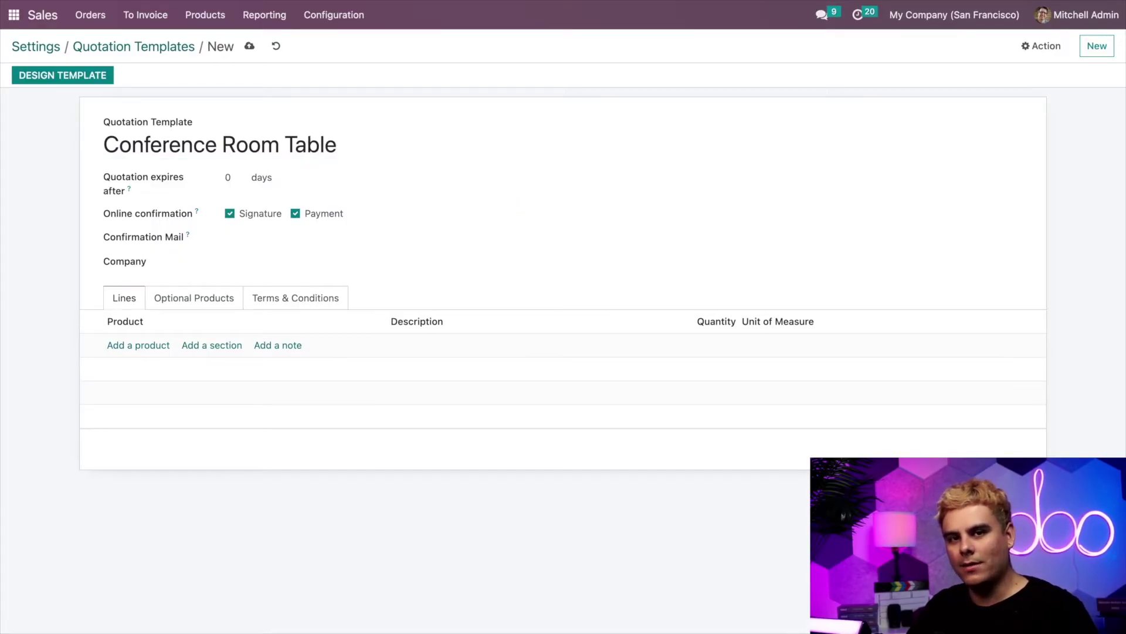
click(248, 172)
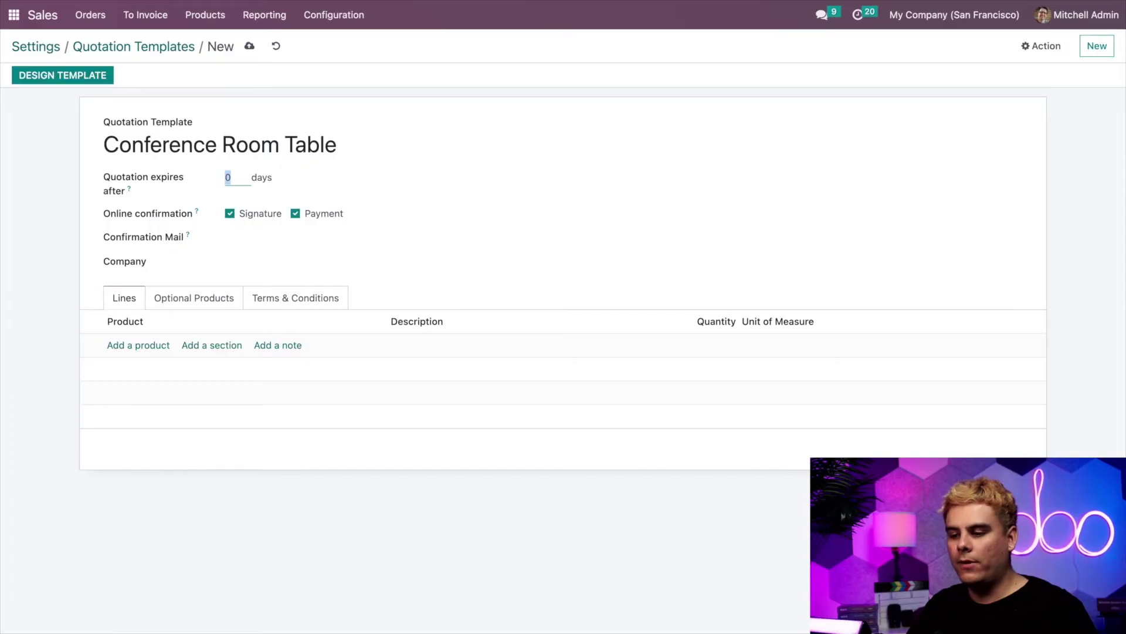
click(357, 177)
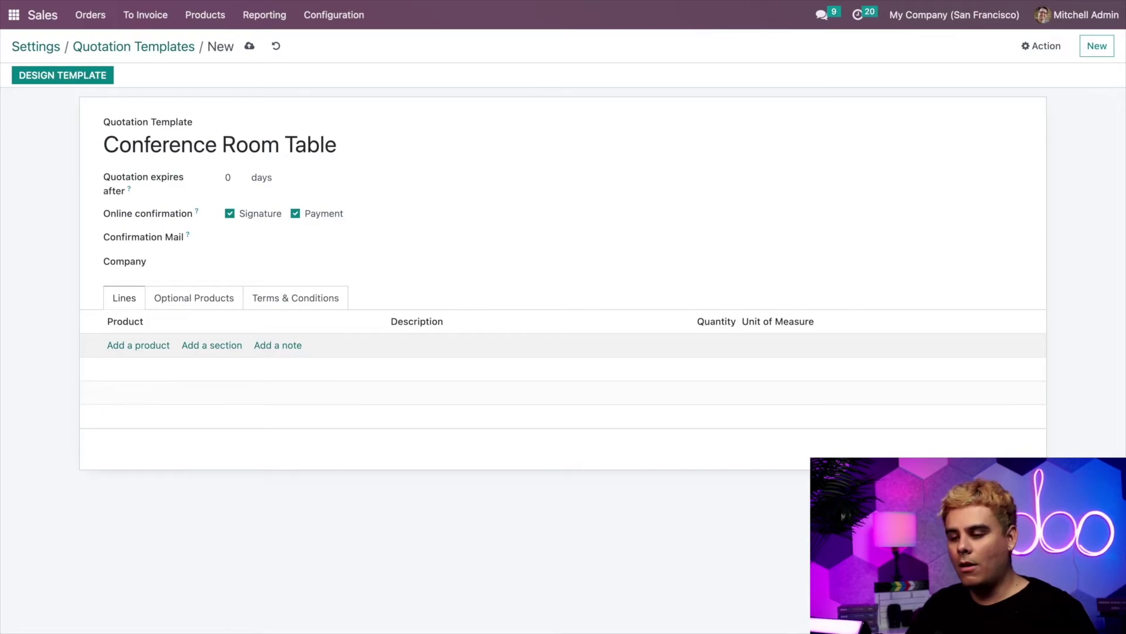
- Add a [FURN_6741] Large Meeting Table line (1.00 Units) and view the Optional Products
click(149, 350)
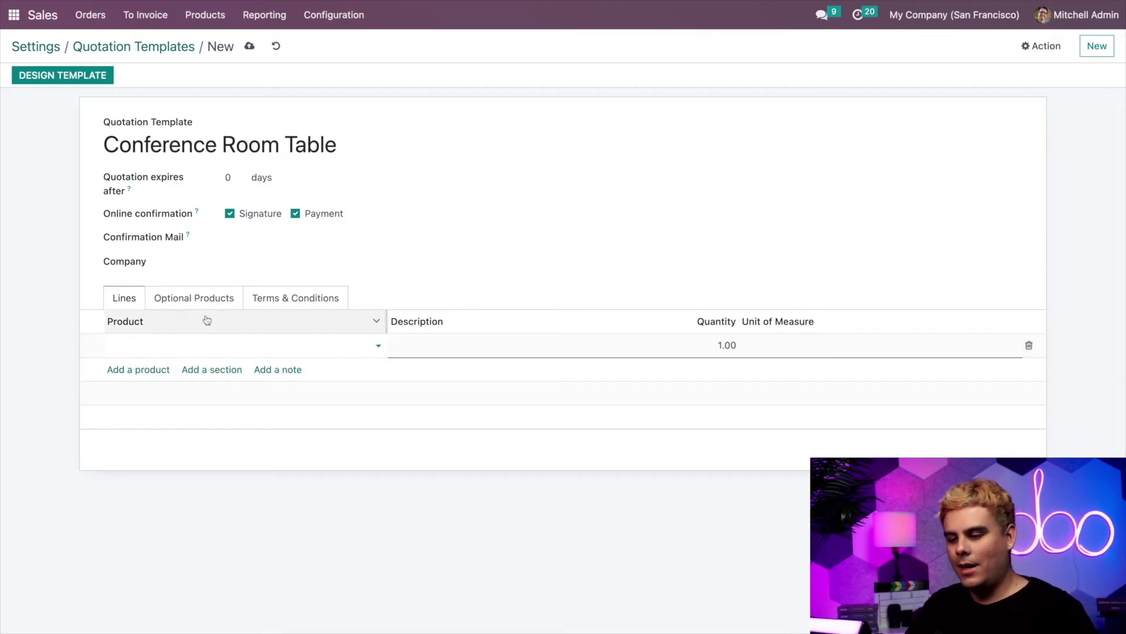
text(large)
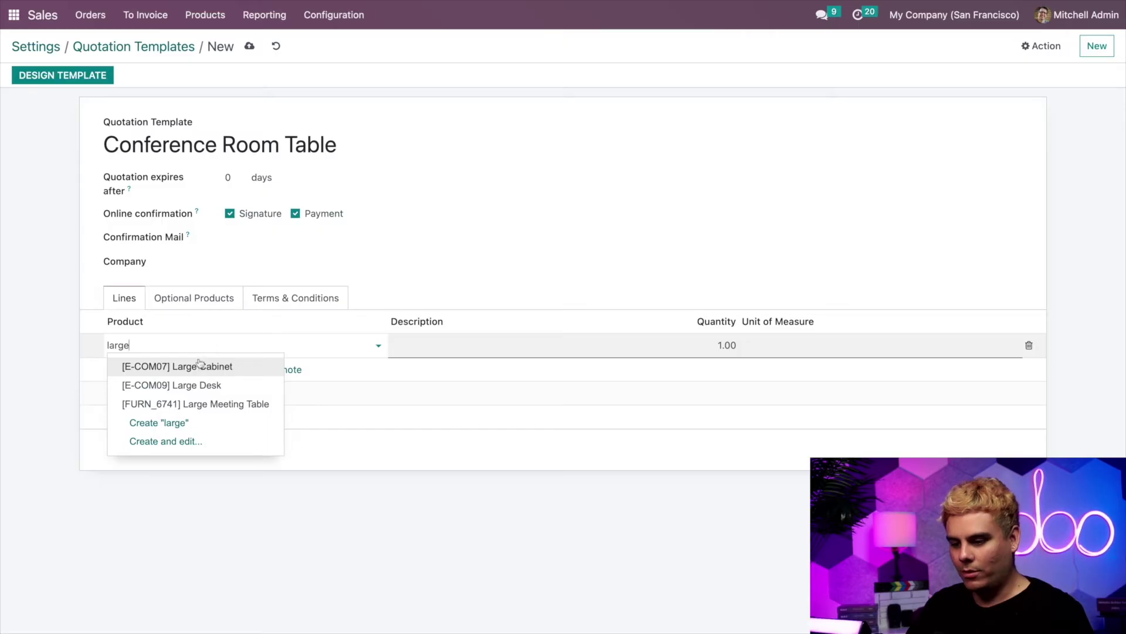
click(195, 403)
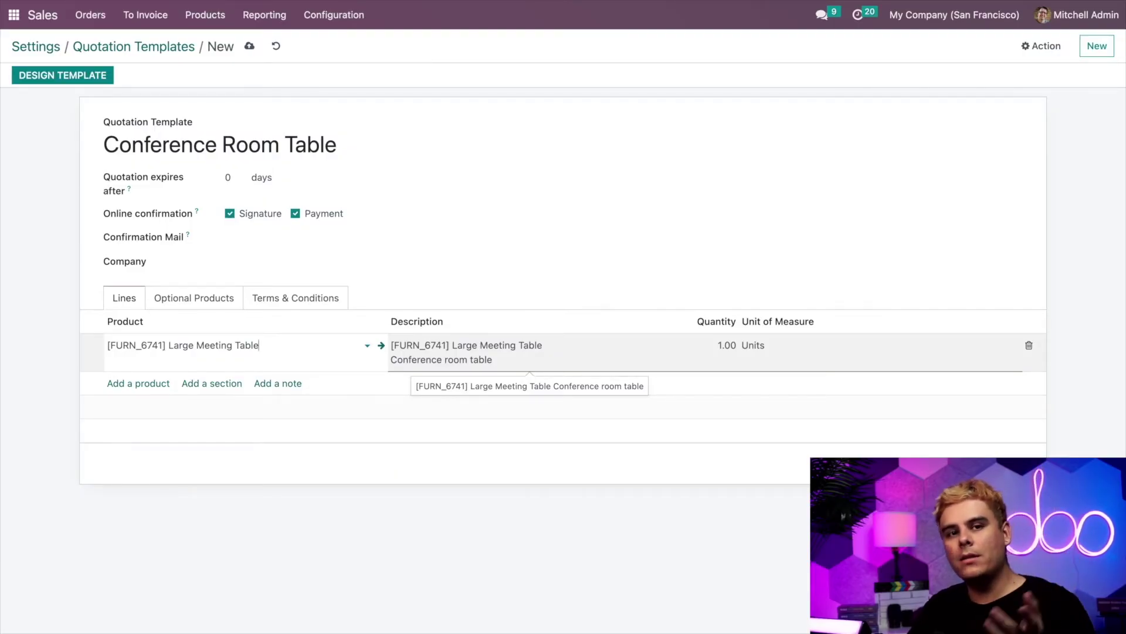
click(212, 305)
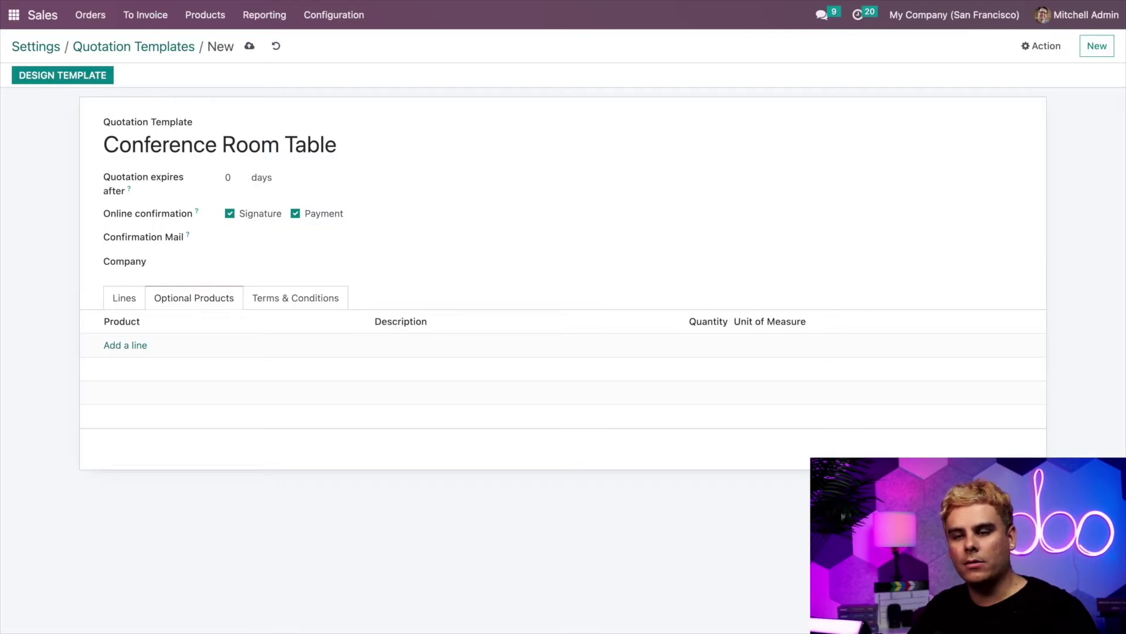
- Add Office Chair and Office Chair Black as the template's optional products
click(139, 345)
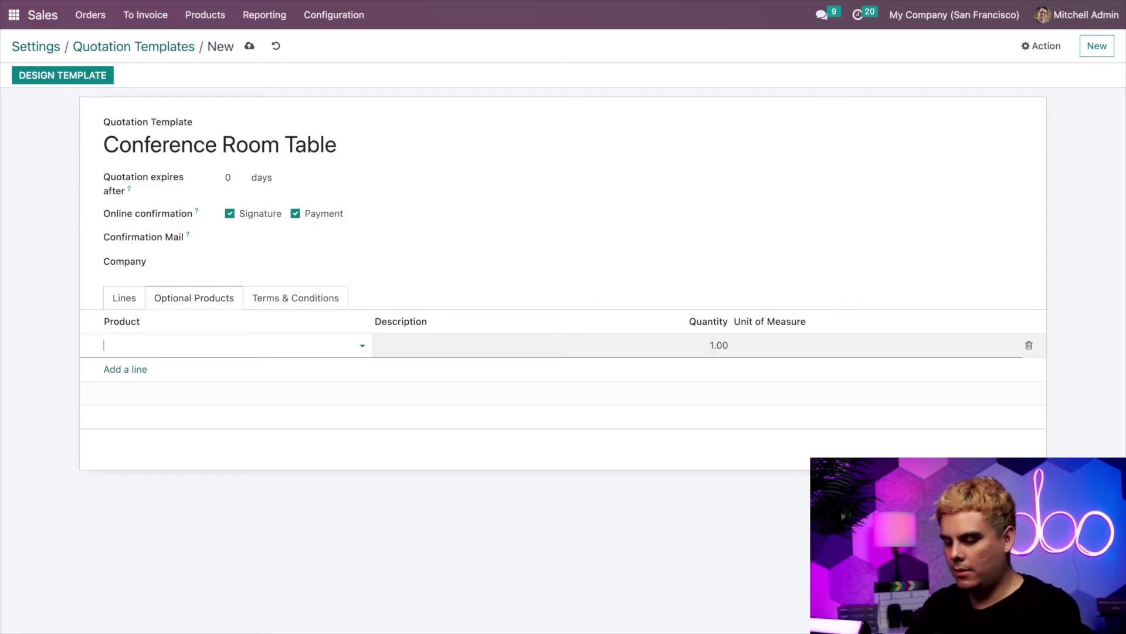
text(office)
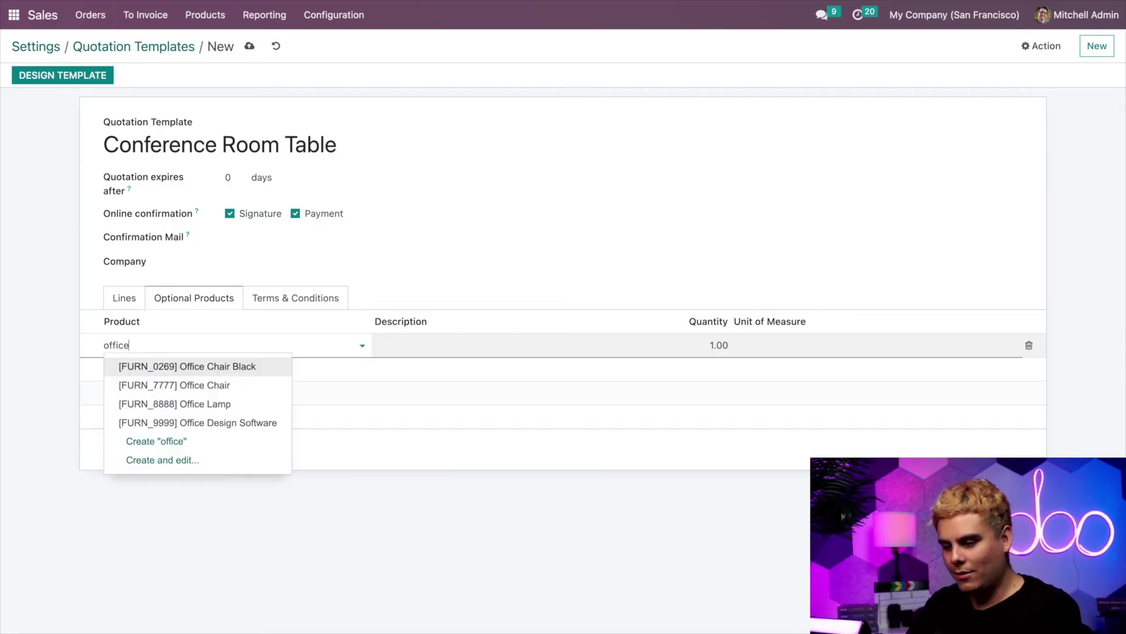
click(224, 385)
click(145, 369)
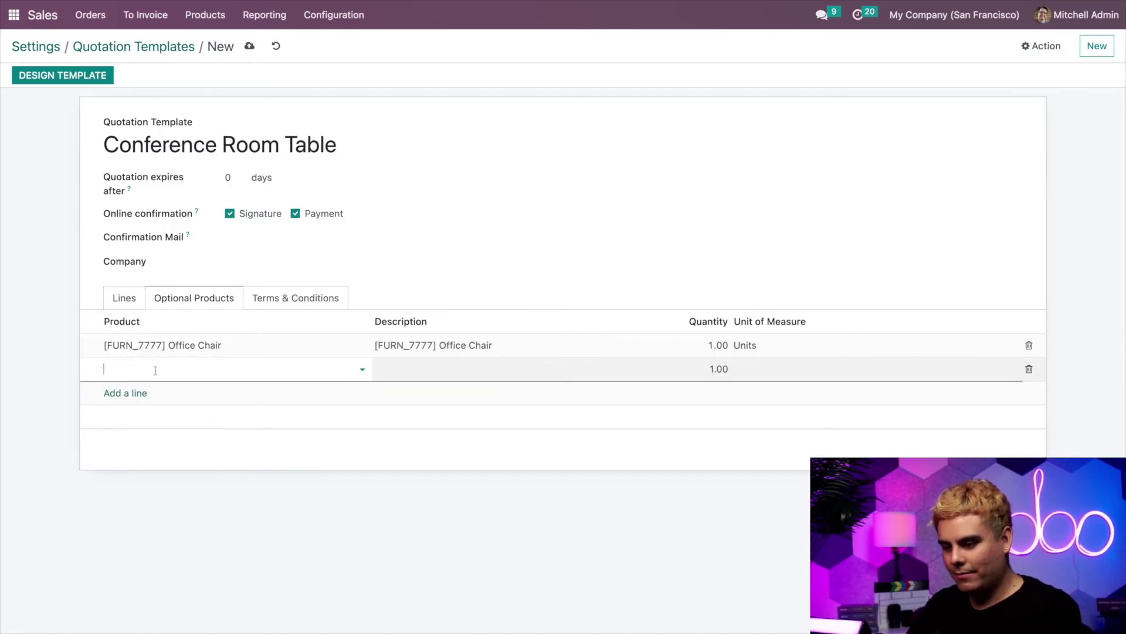
text(office chair)
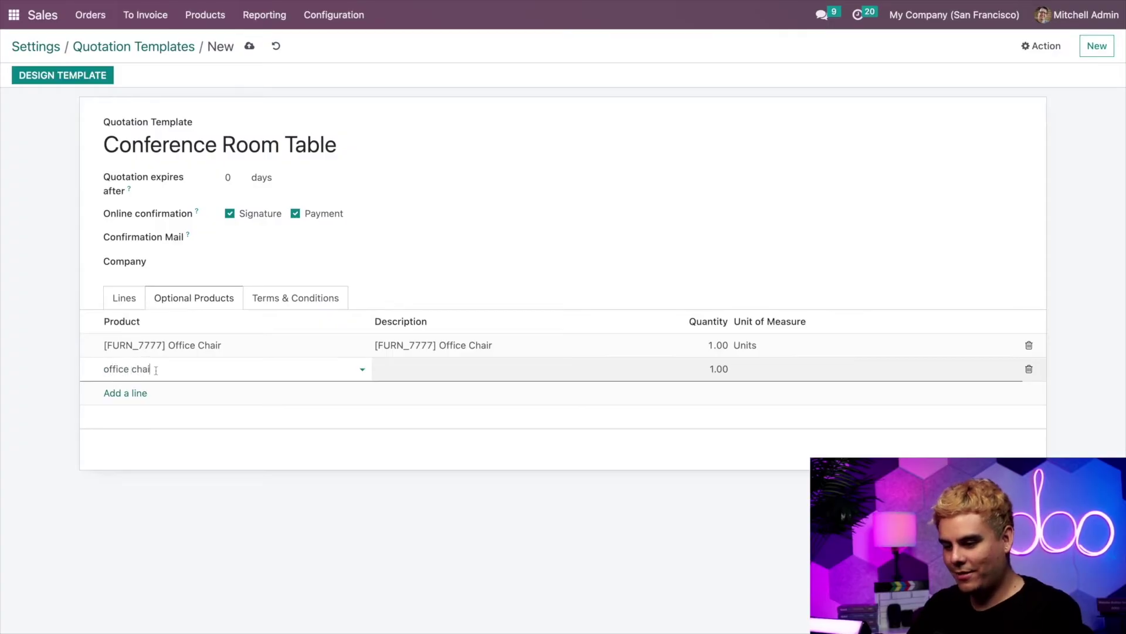
click(183, 392)
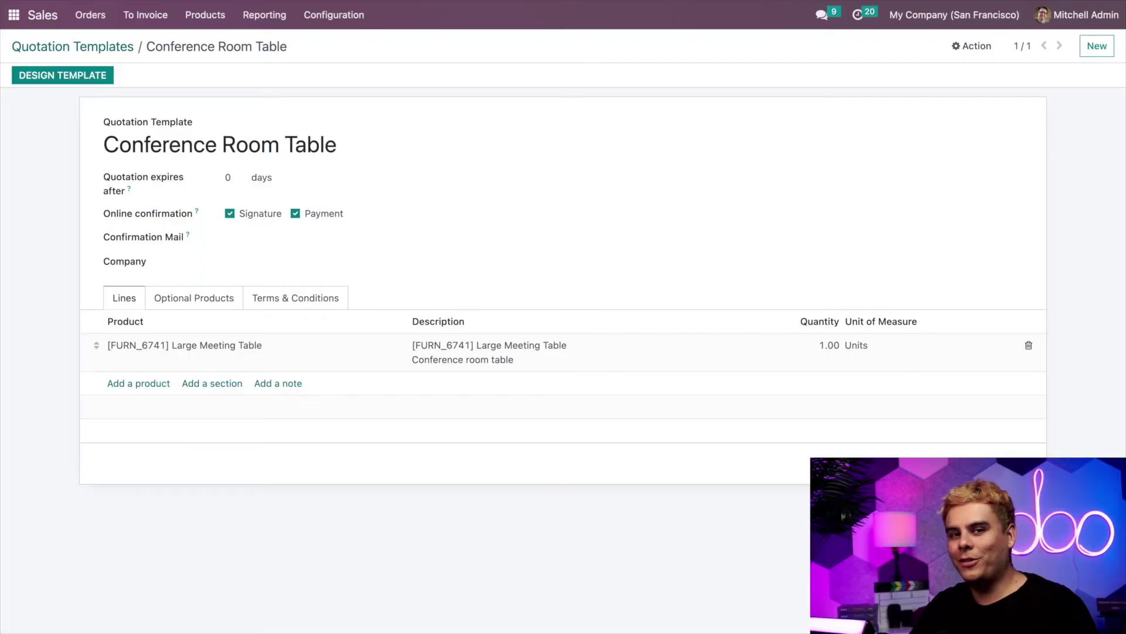
- Open the Conference Room Table template's design page in the website editor
click(47, 75)
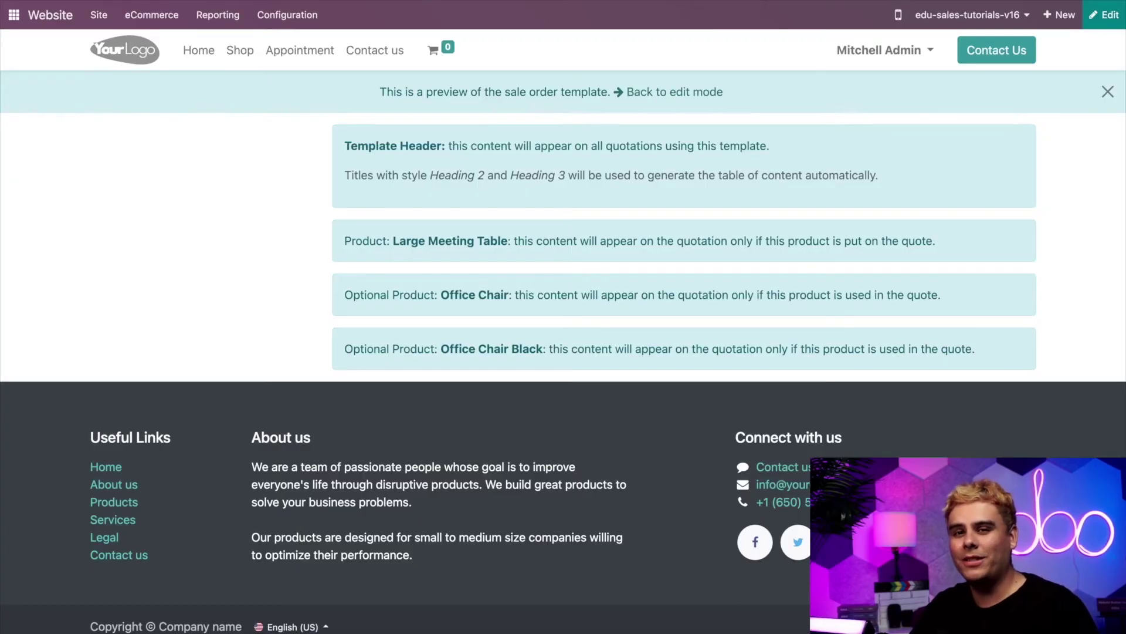
click(1105, 15)
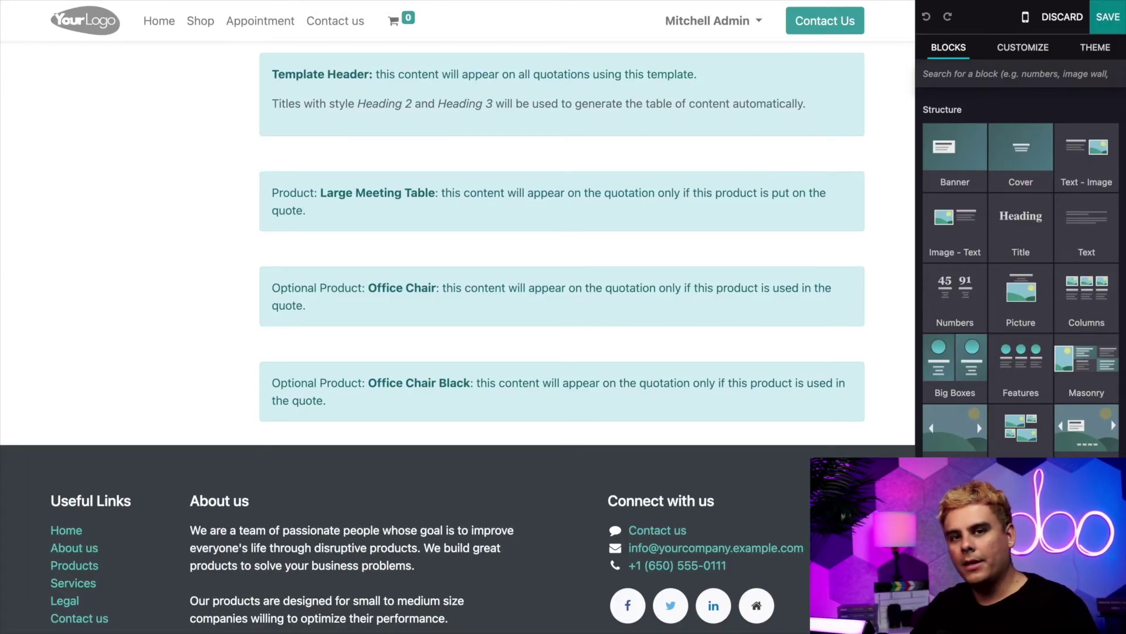
- Insert a Cover block headed 'Meet Your New Desk' with the tagline 'BUY OUR STUFF!!!!!'
drag(1021, 141, 558, 120)
triple_click(511, 132)
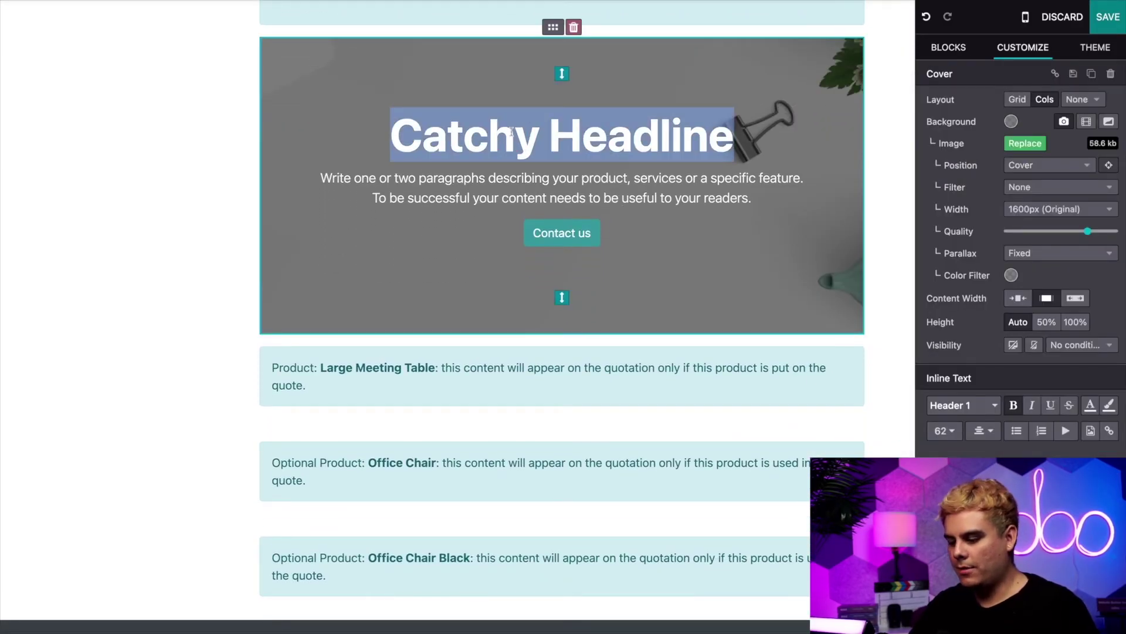
text(Meet u)
key(BackSpace)
key(BackSpace)
text(Your New Desk)
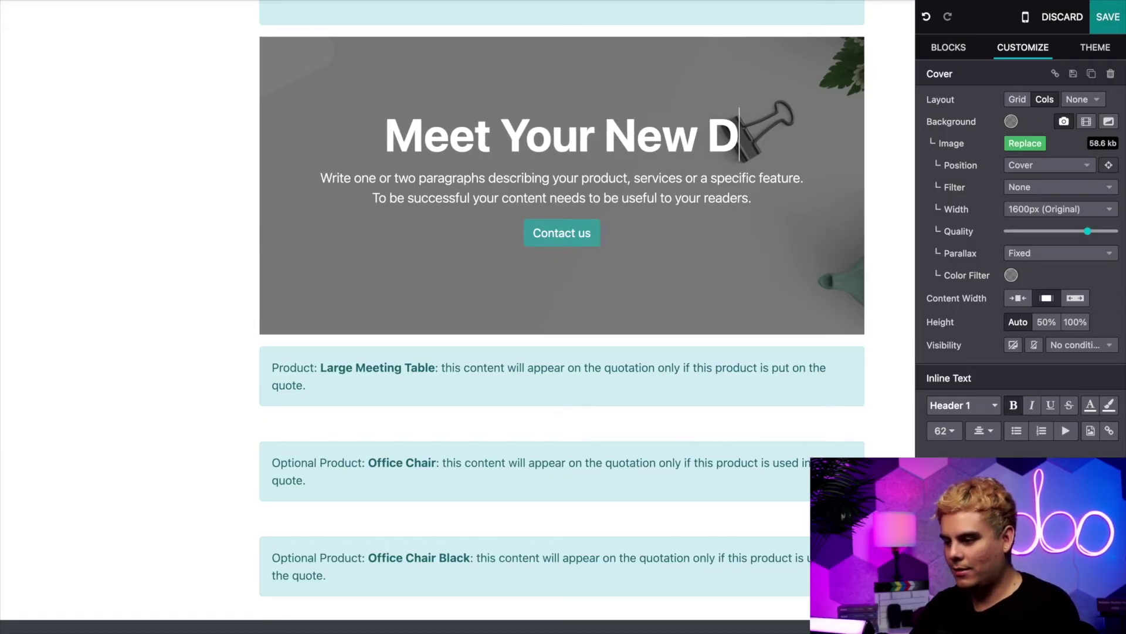
triple_click(404, 179)
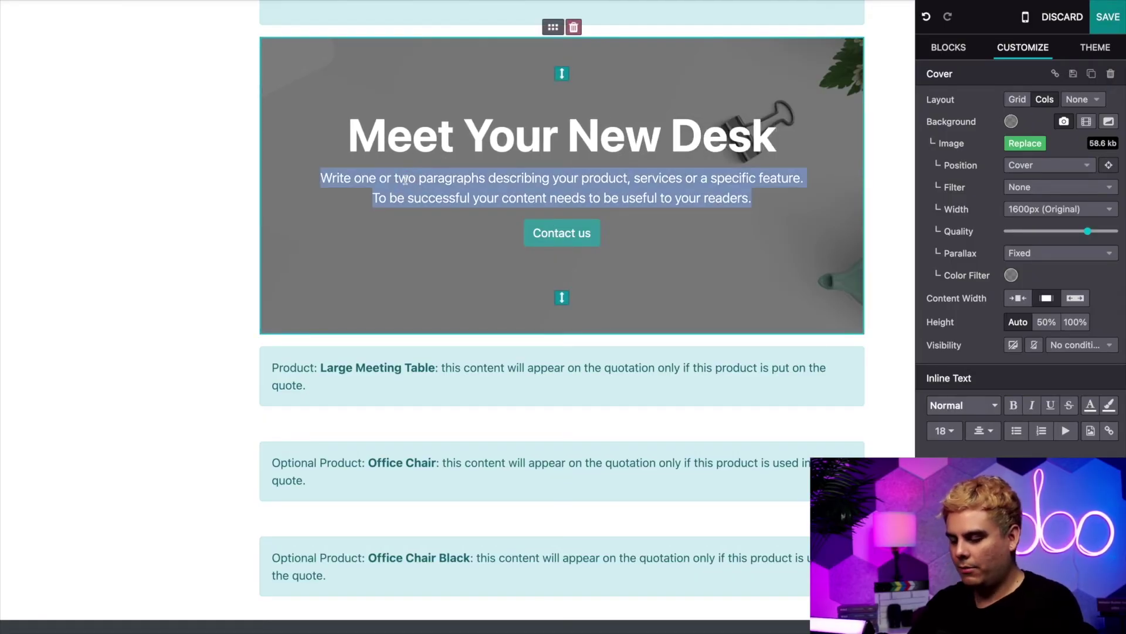
text(BUY)
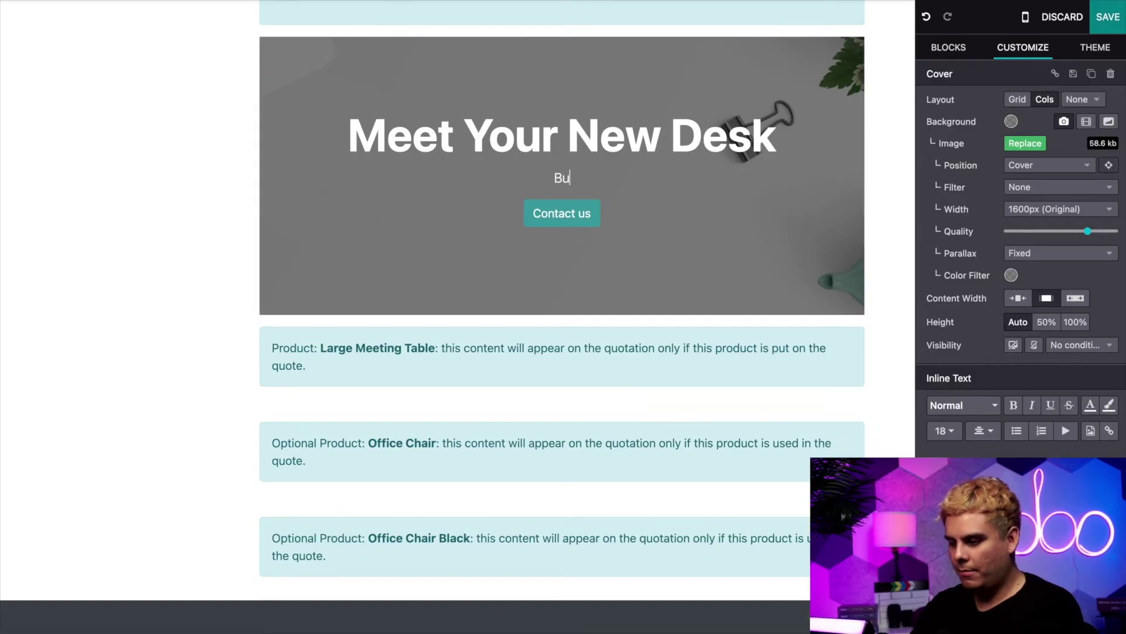
text( OUR )
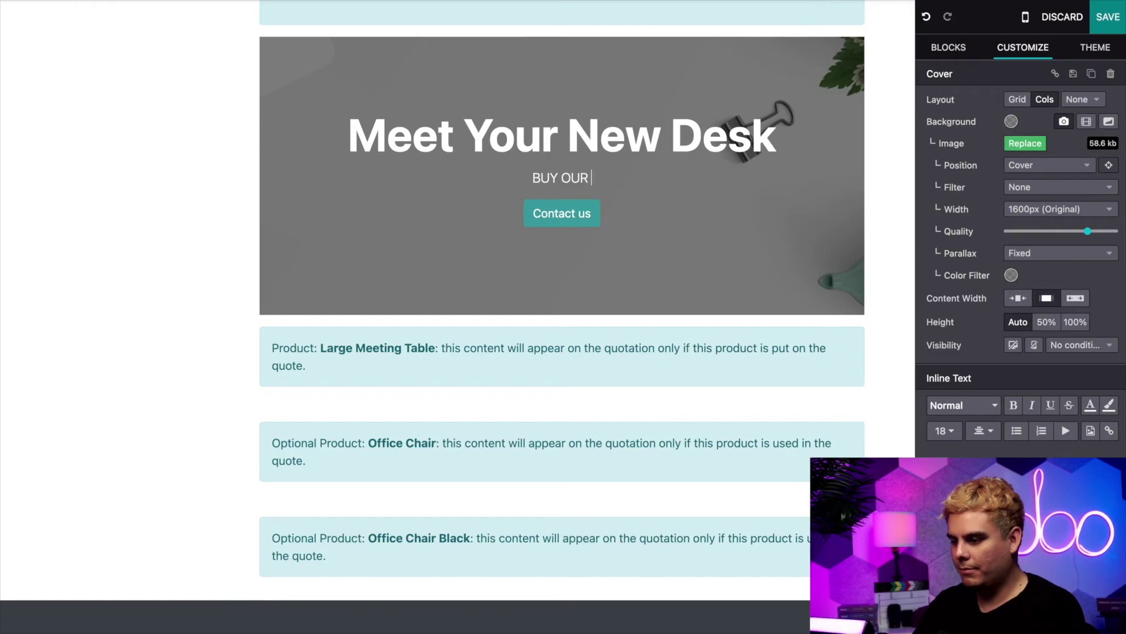
text(STUFF!!!!!)
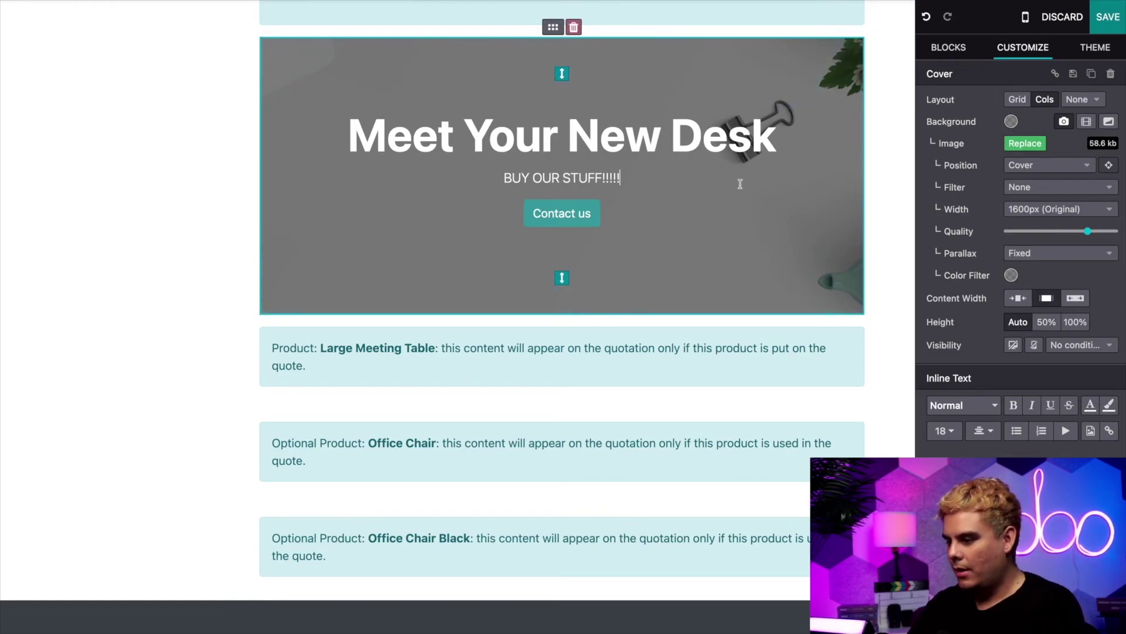
- Replace the cover's grey background with the photo of an office overlooking a city
click(1030, 144)
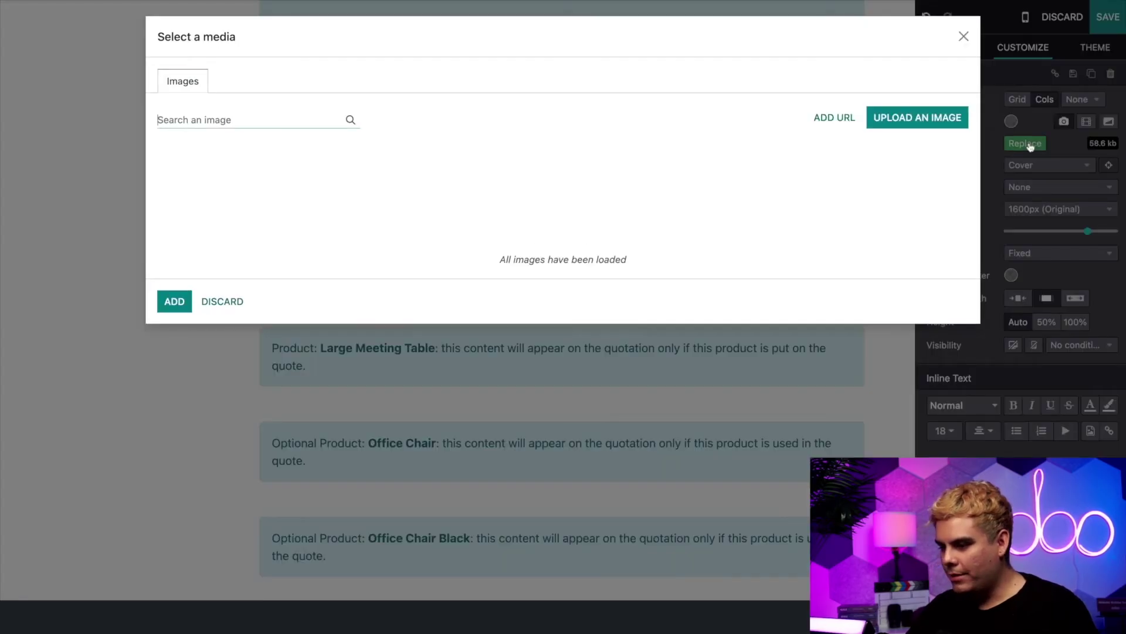
click(213, 191)
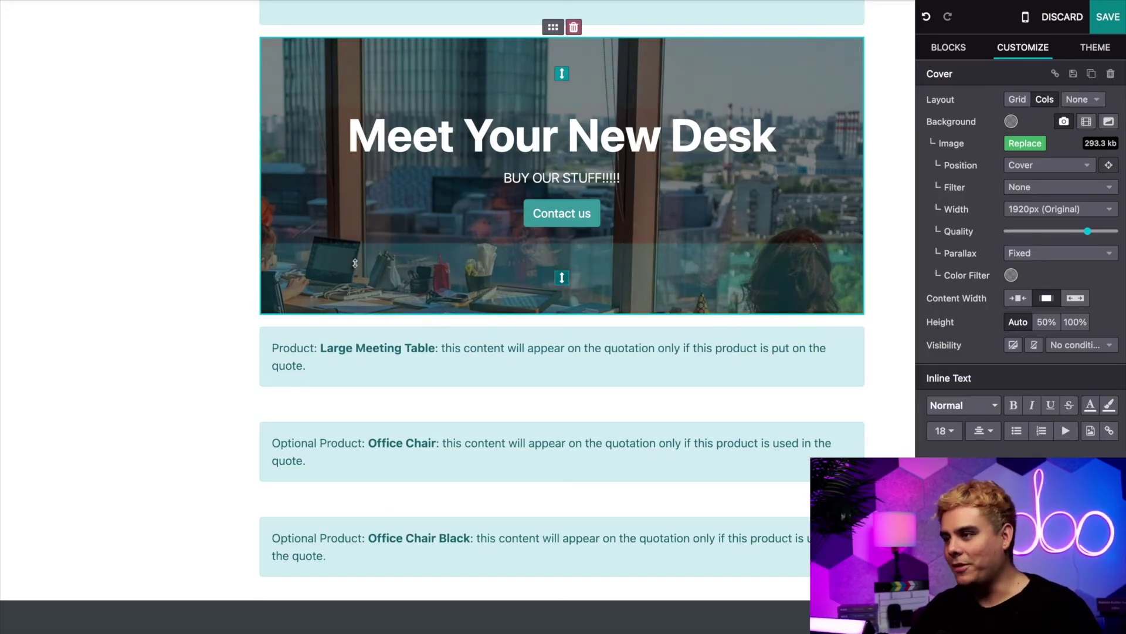
click(97, 300)
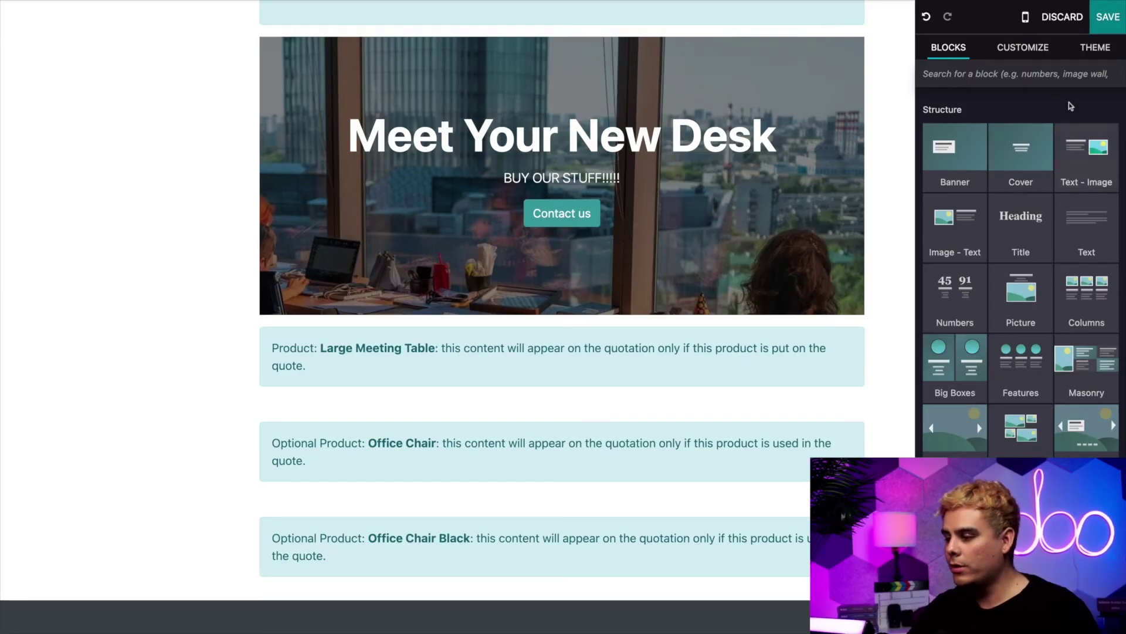
- Save the template page design and go back to the Conference Room Table template form
click(1108, 17)
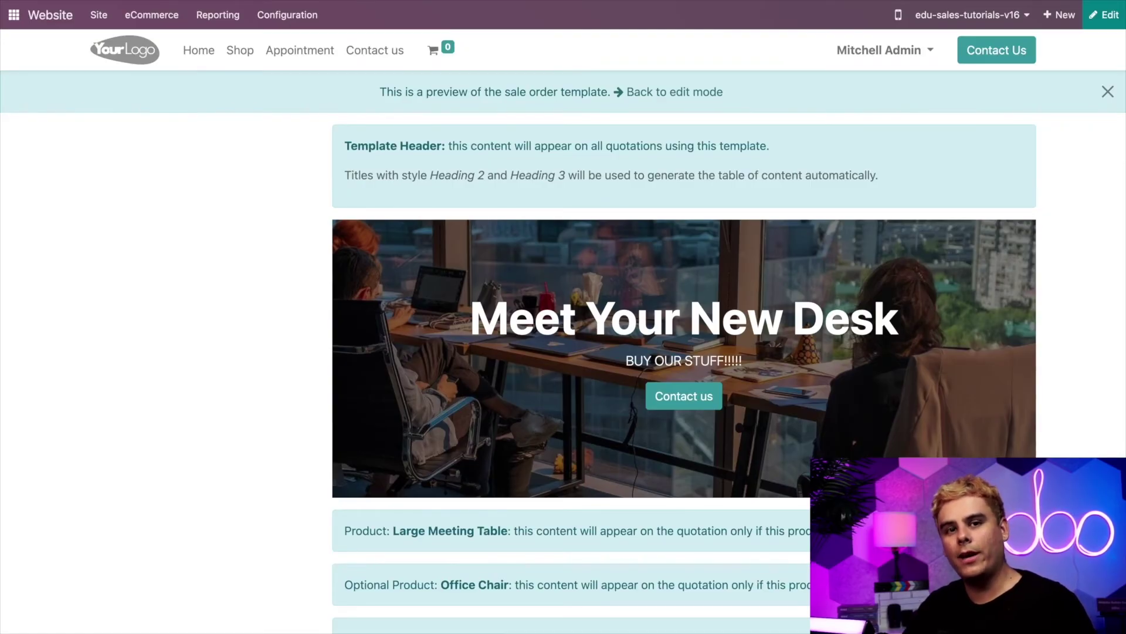
click(690, 96)
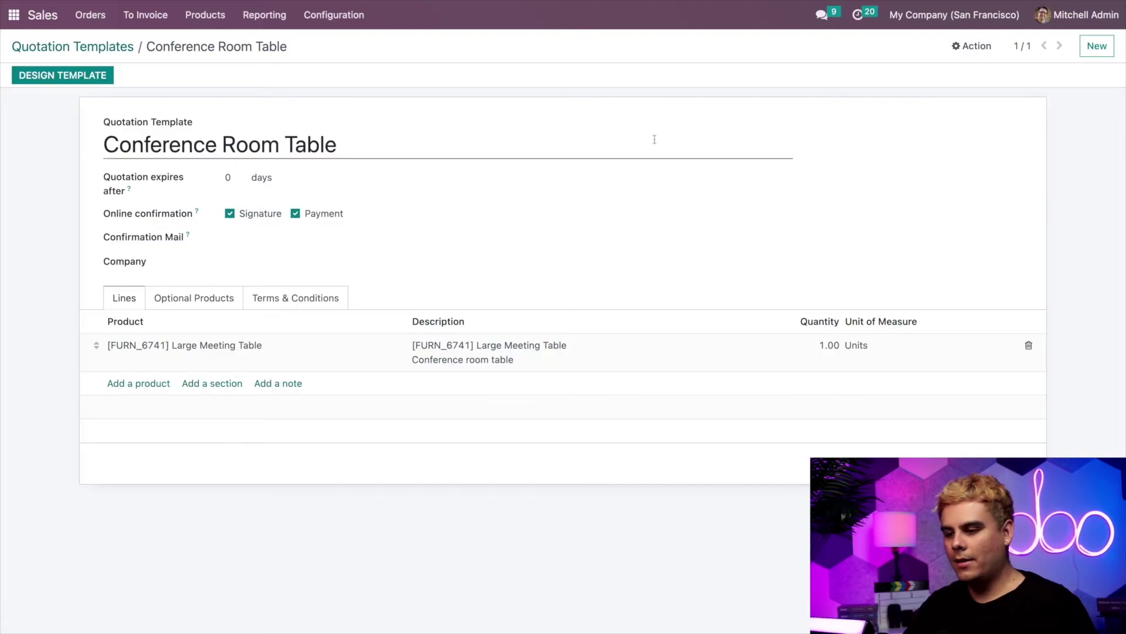
- Start a new quotation with Azure Interior as the customer
click(42, 16)
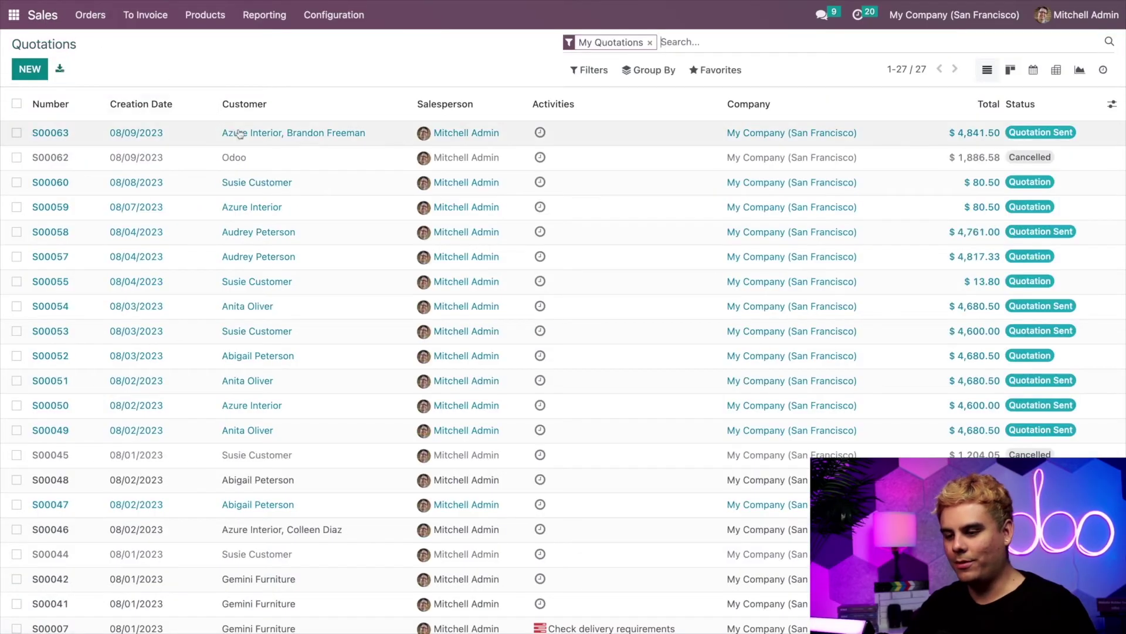
click(35, 69)
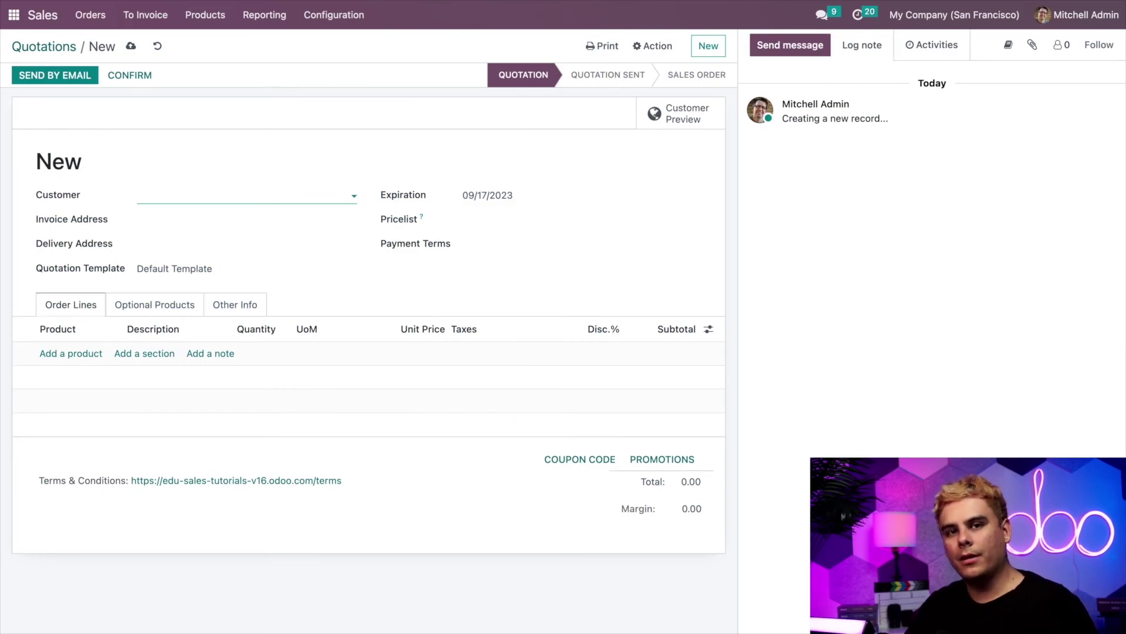
text(AZURE)
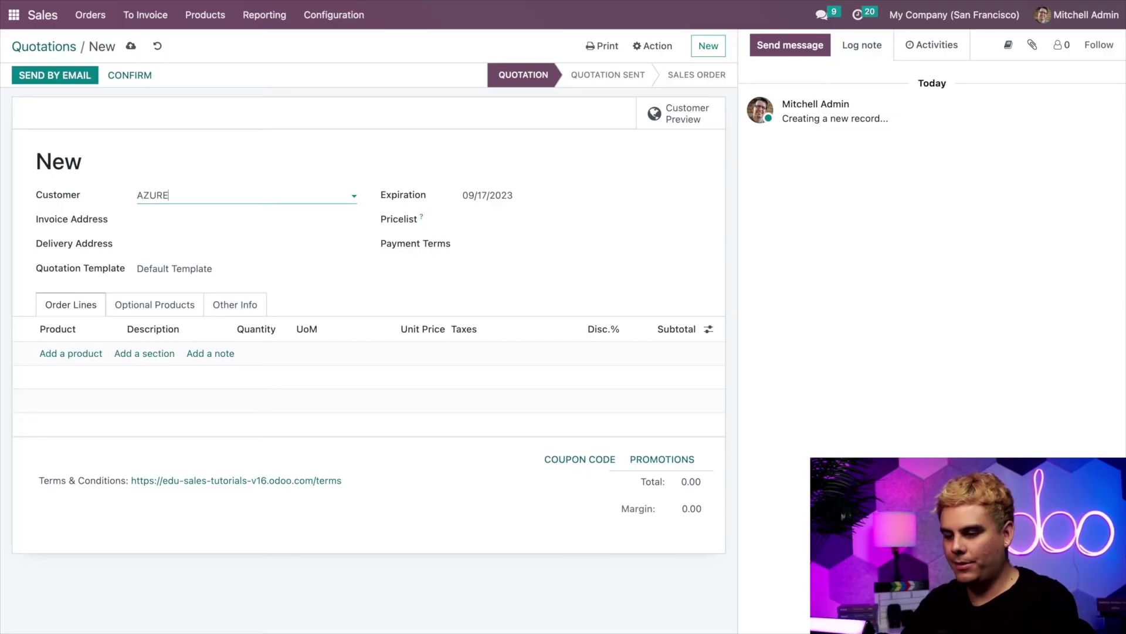
click(179, 218)
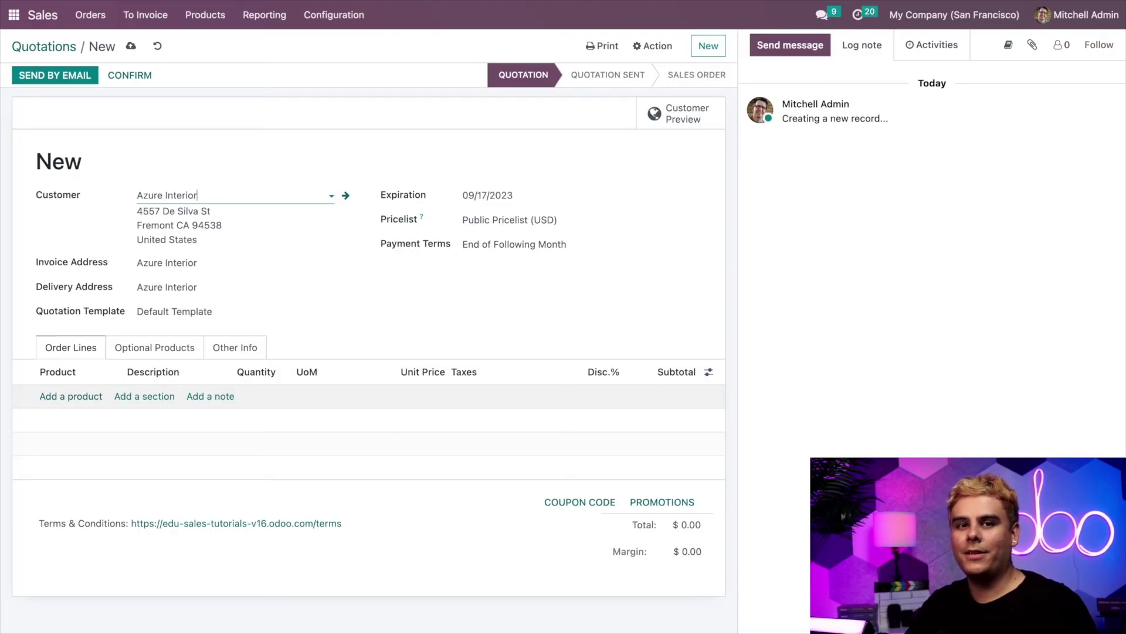
- Apply the Conference Room Table template and review its optional products
key(Tab)
key(Tab)
key(Tab)
click(232, 310)
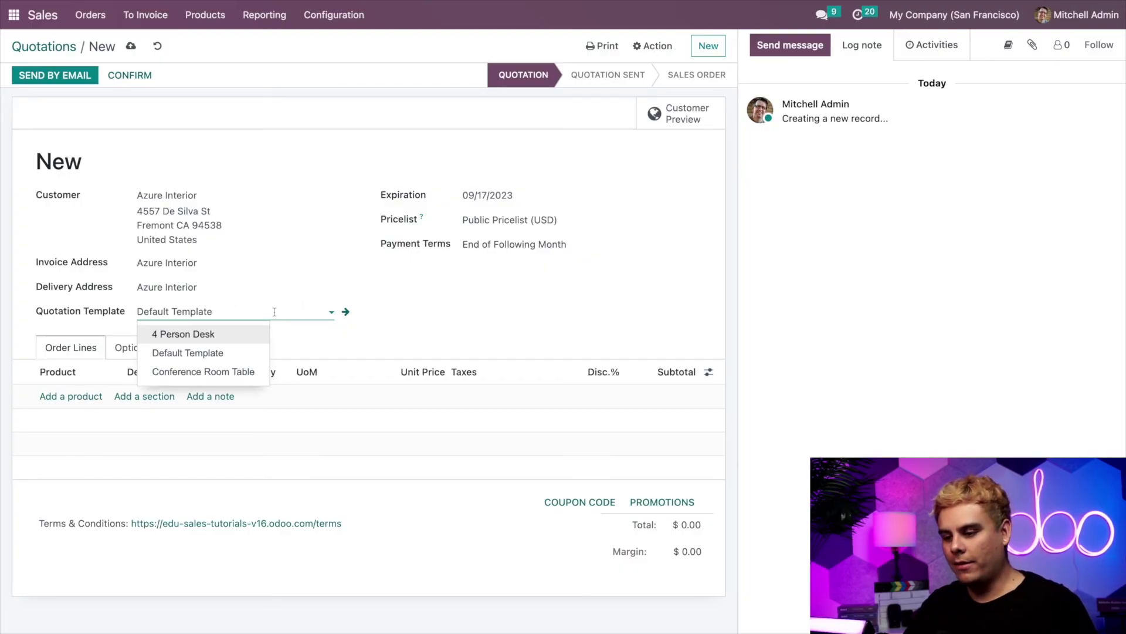
click(221, 371)
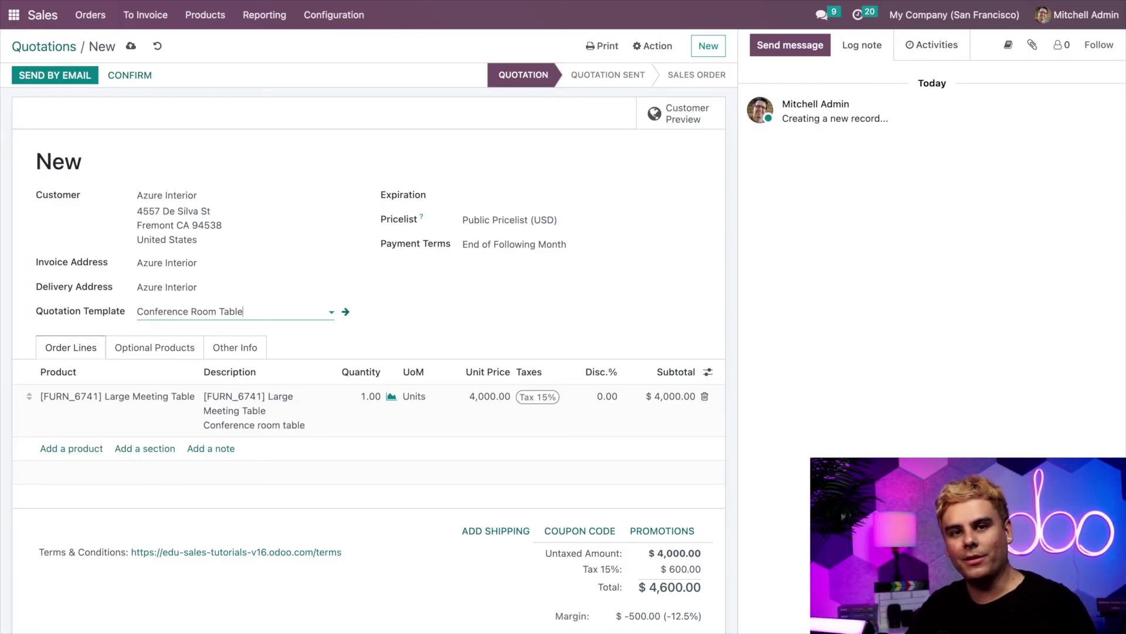
click(170, 355)
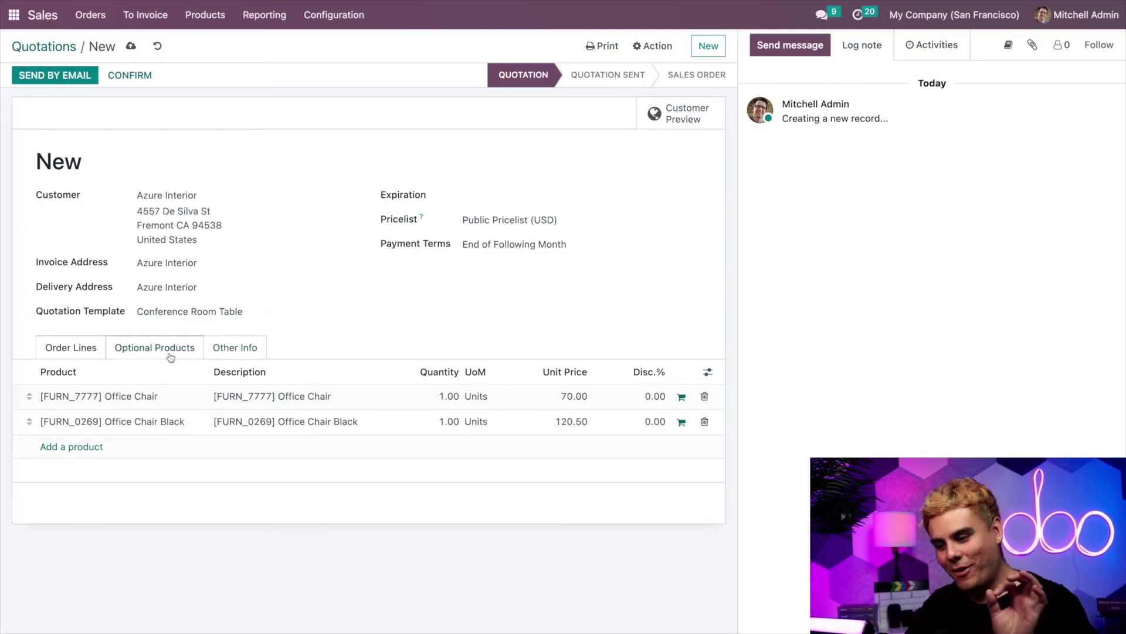
click(82, 353)
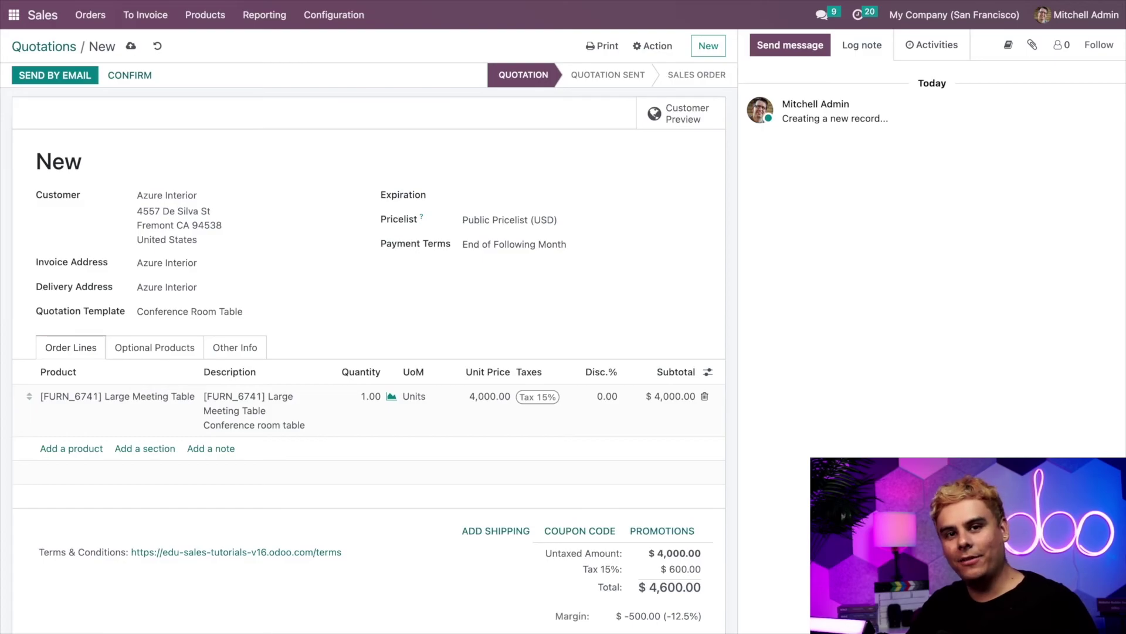
- Email quotation S00069 with its PDF to Azure Interior
click(65, 77)
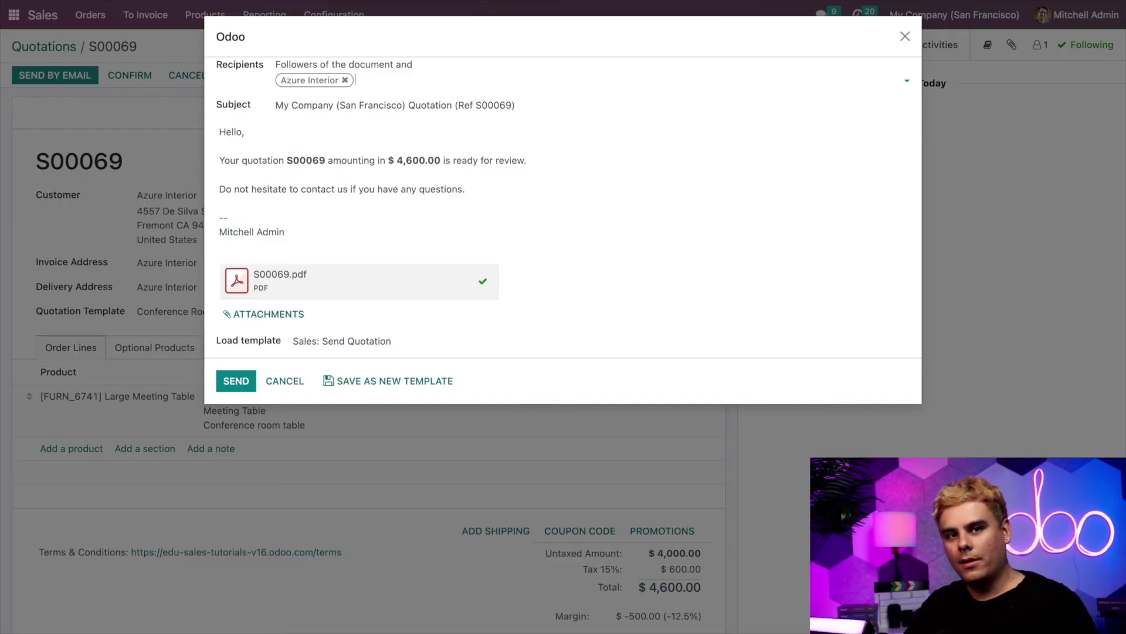
click(236, 380)
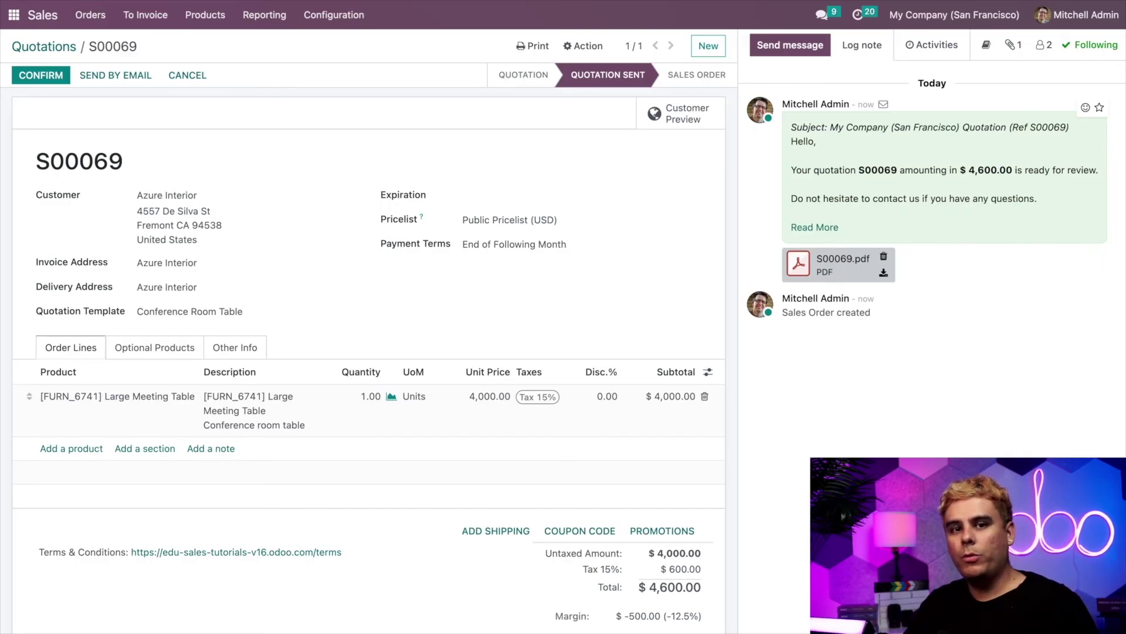
- Preview S00069 as the customer and add the $70.00 Office Chair option
click(704, 121)
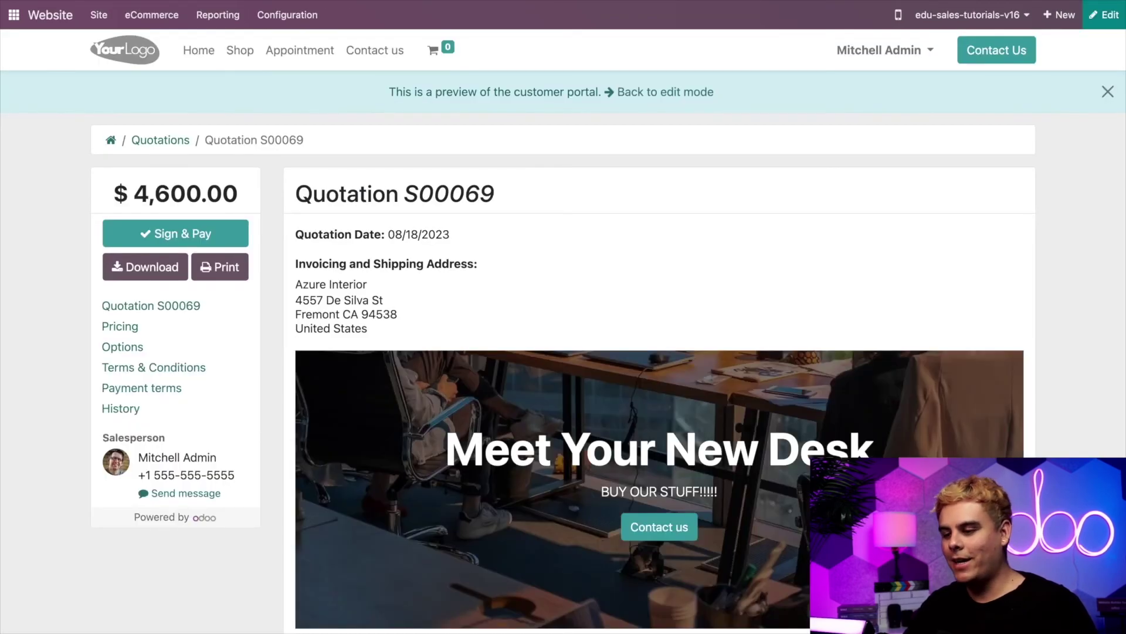
scroll(712, 248, down, 3)
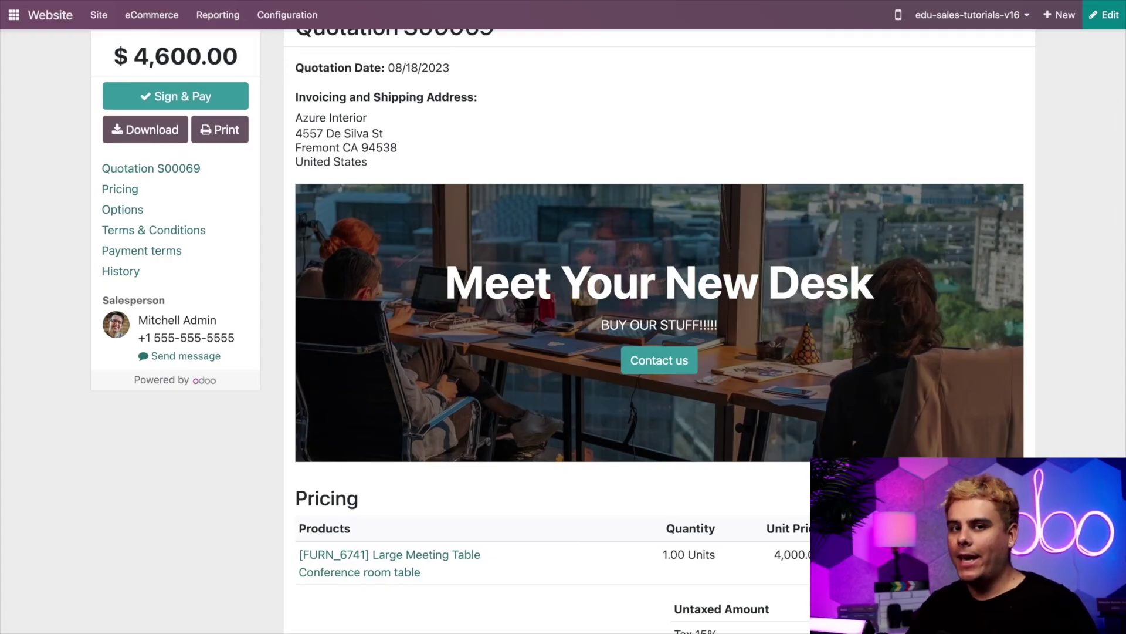
scroll(653, 352, down, 8)
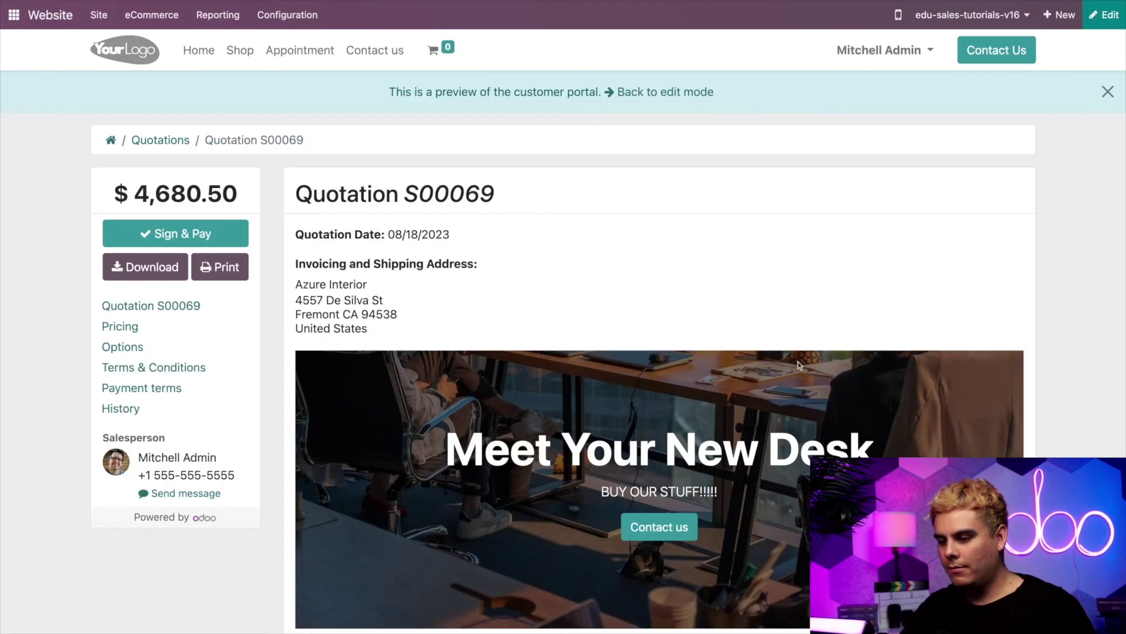
scroll(797, 361, down, 2)
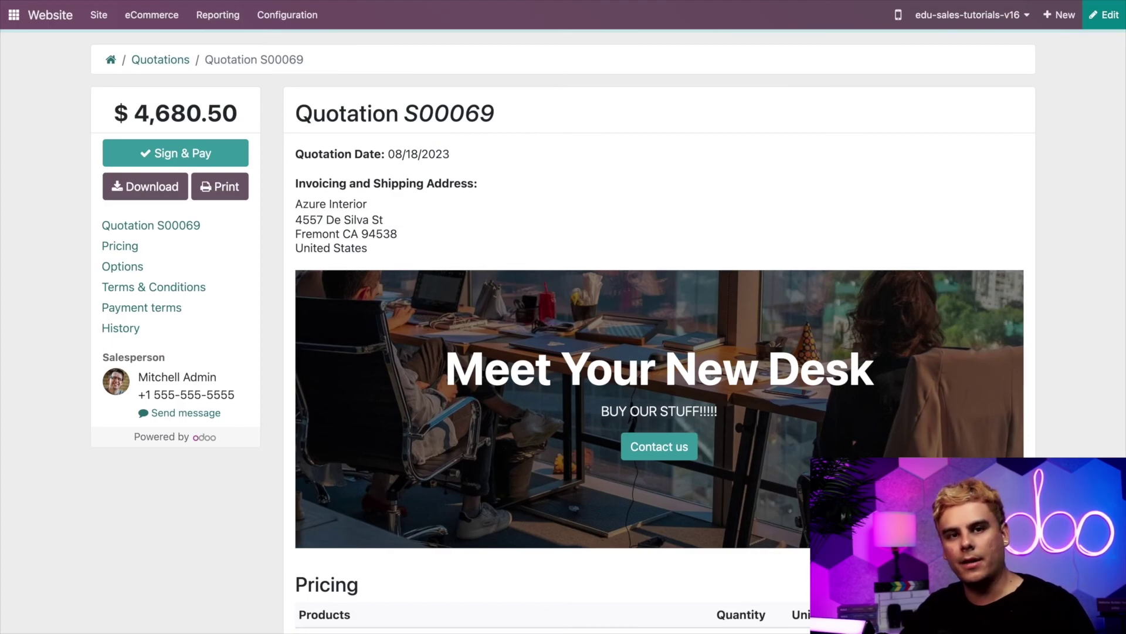
scroll(789, 403, down, 5)
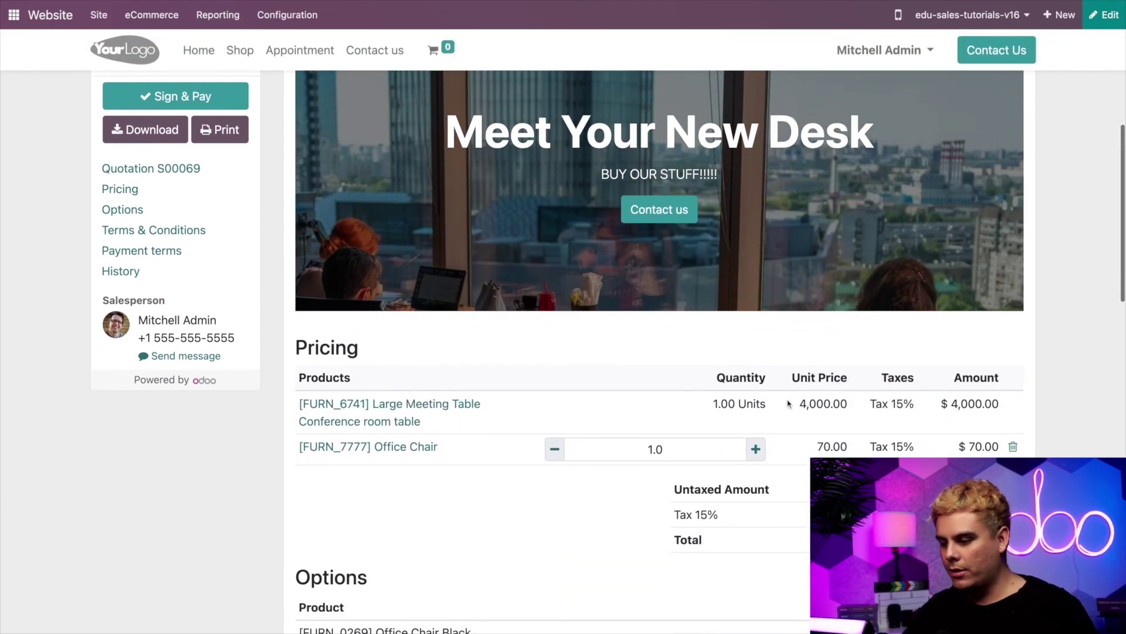
scroll(800, 453, down, 2)
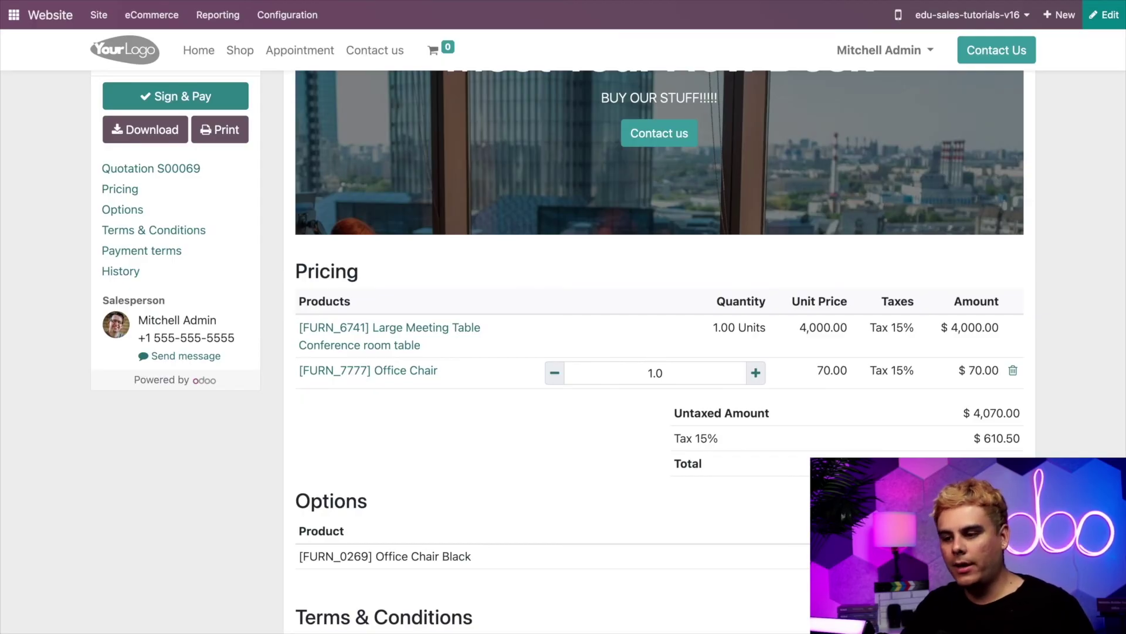
- Accept quotation S00069 with the automatic Azure Interior signature
click(176, 95)
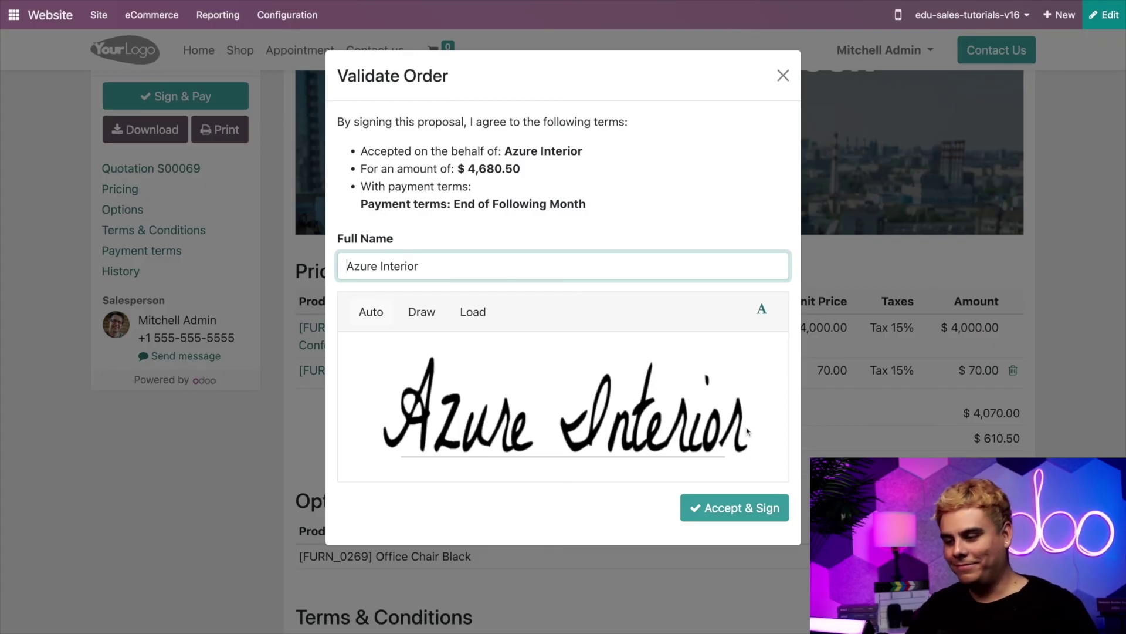
click(728, 511)
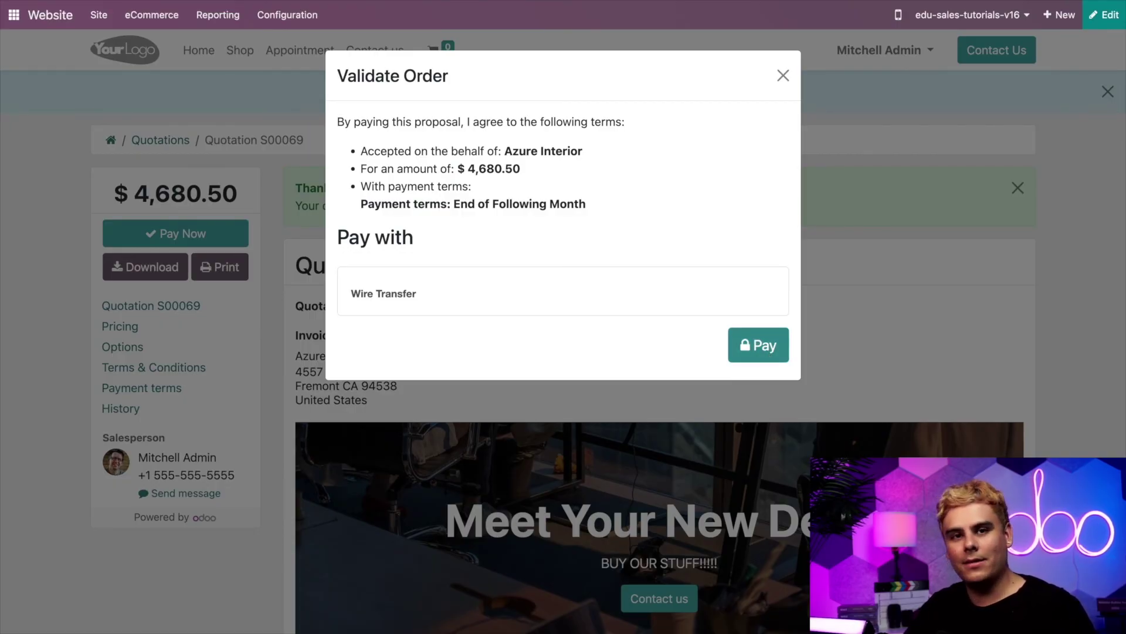
- Skip the $4,680.50 Wire Transfer payment and go back to S00069 in Sales
click(784, 77)
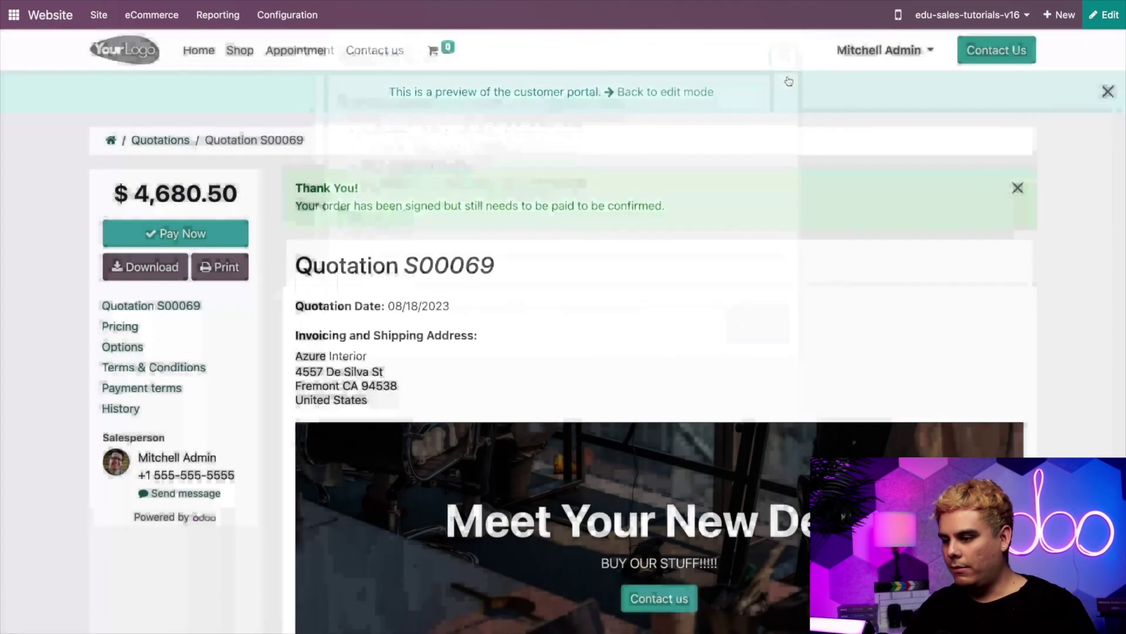
click(663, 132)
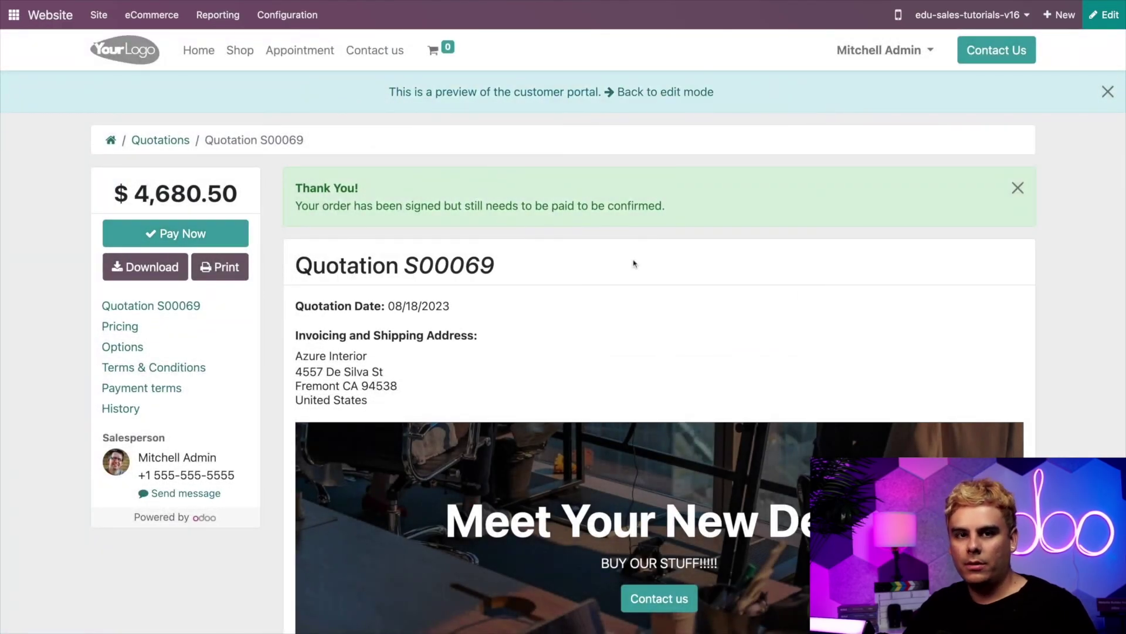